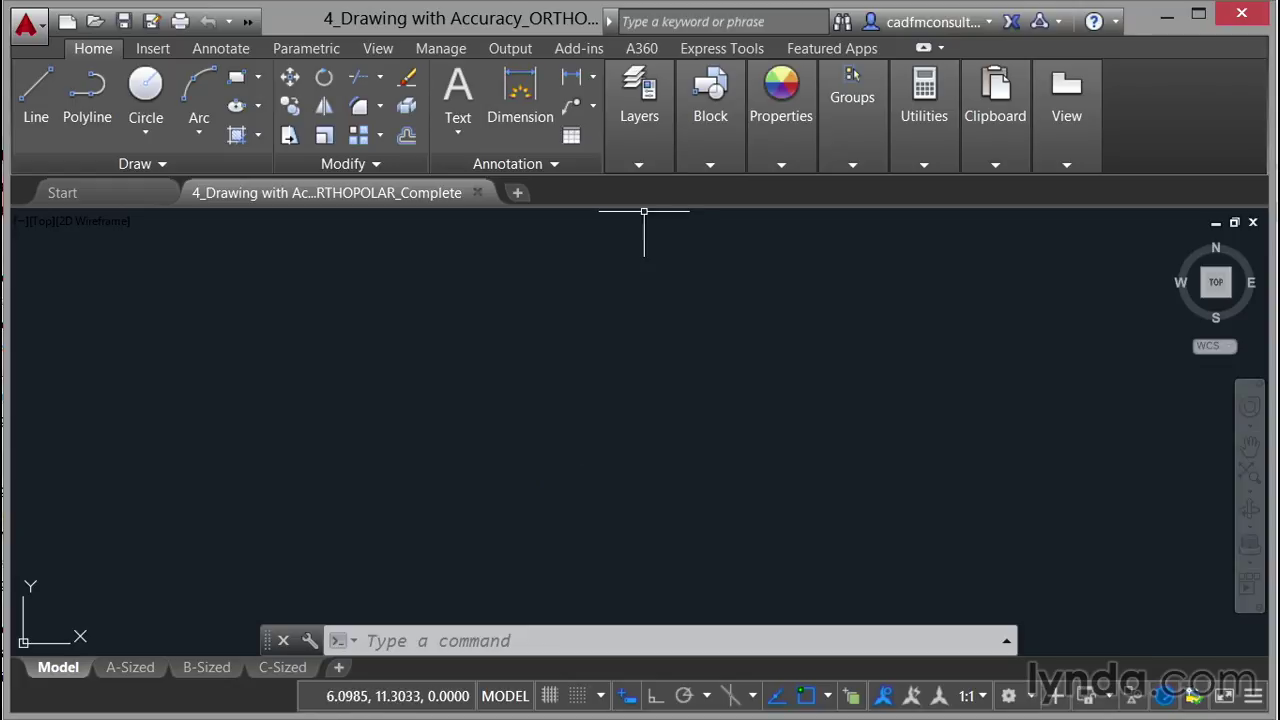
# Step: Make Object the current layer and turn on Ortho mode
pyautogui.click(641, 170)
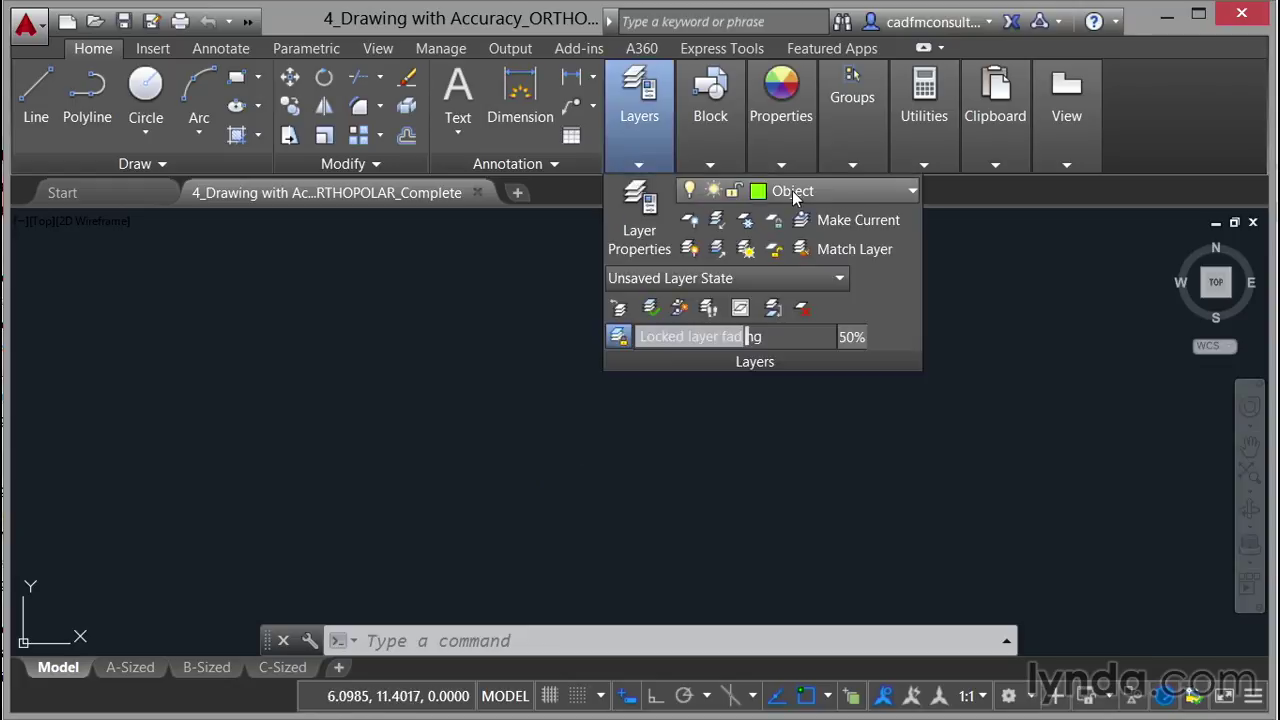
pyautogui.click(913, 191)
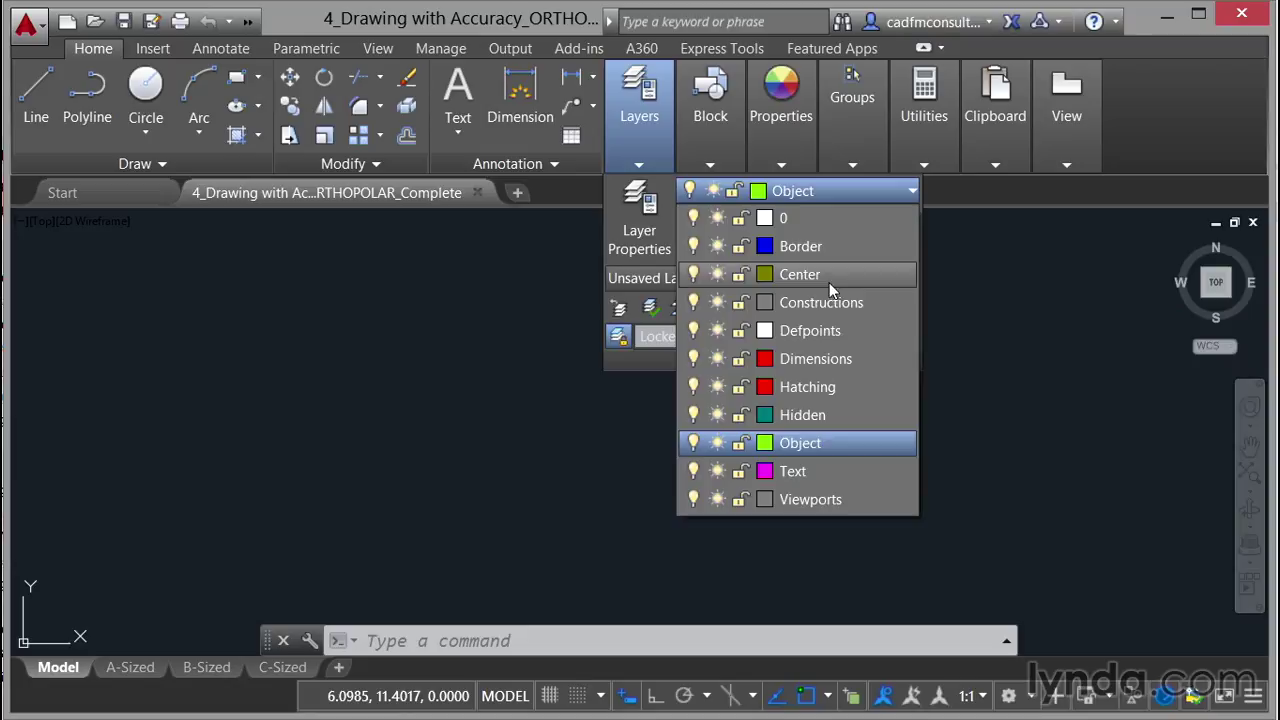
pyautogui.click(802, 446)
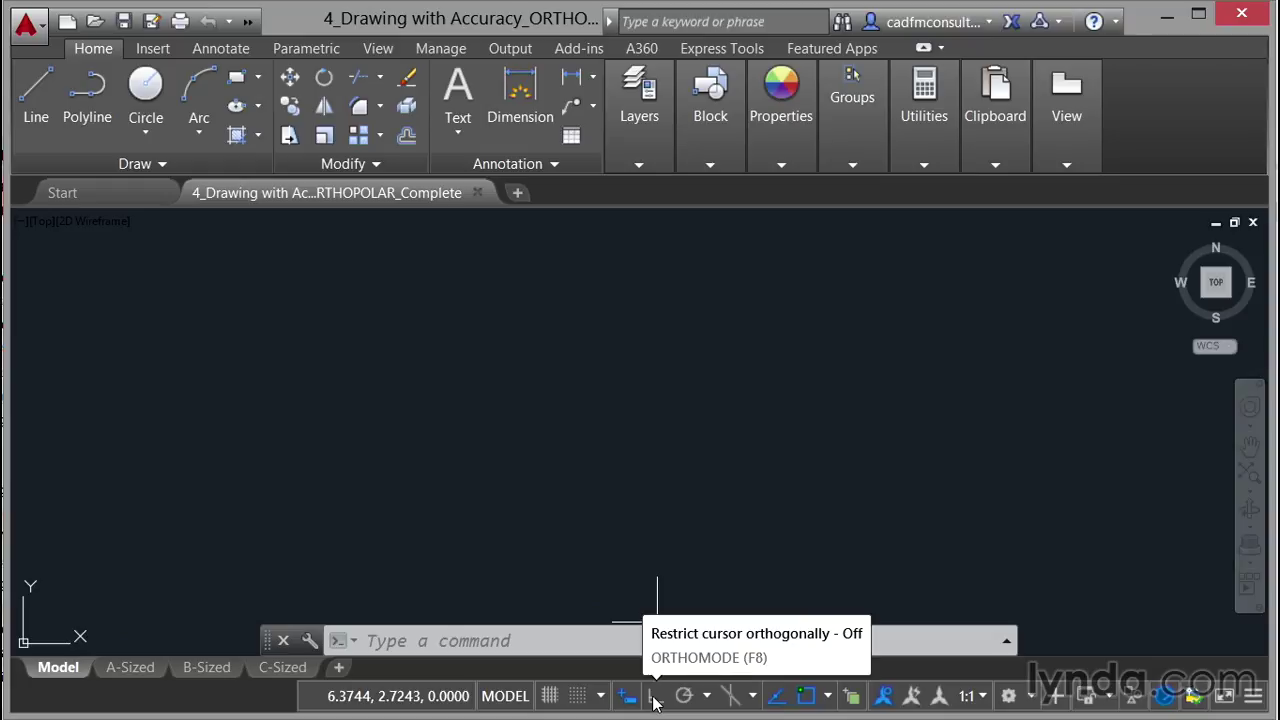
pyautogui.click(655, 695)
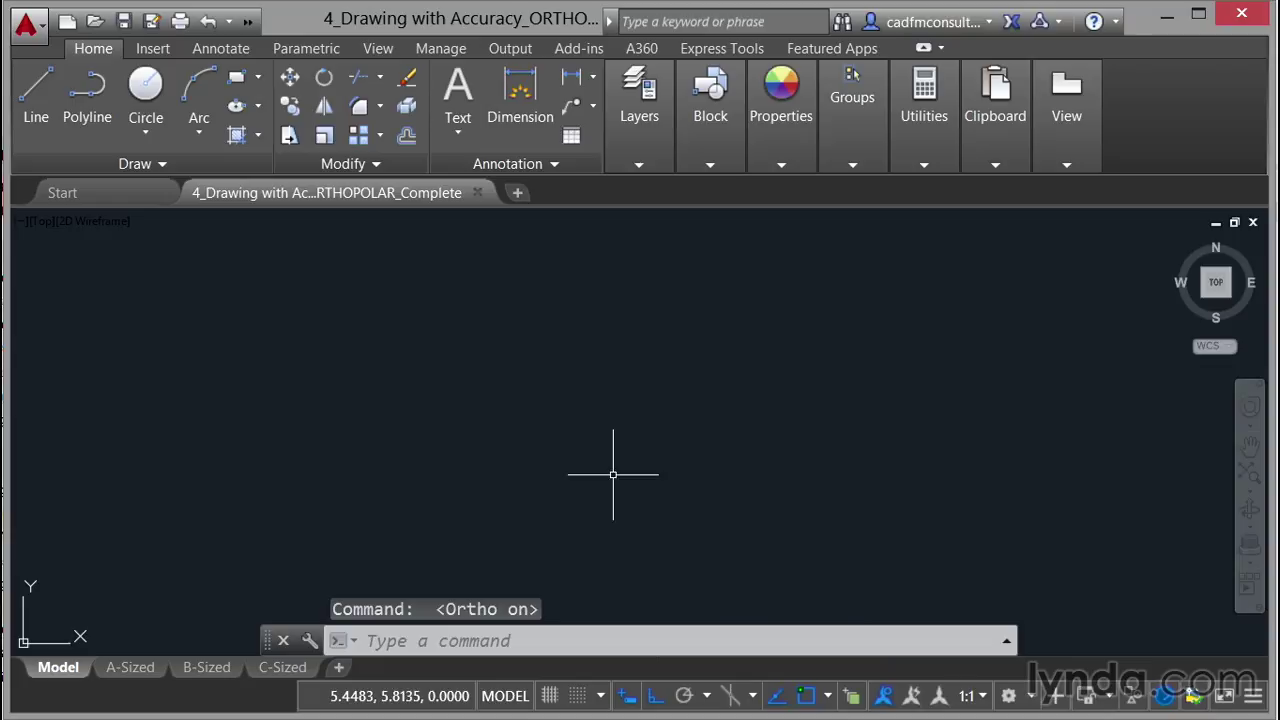
# Step: Start a line outline in the lower-left drawing area, going 5 units straight up and 7 units to the right
pyautogui.click(30, 98)
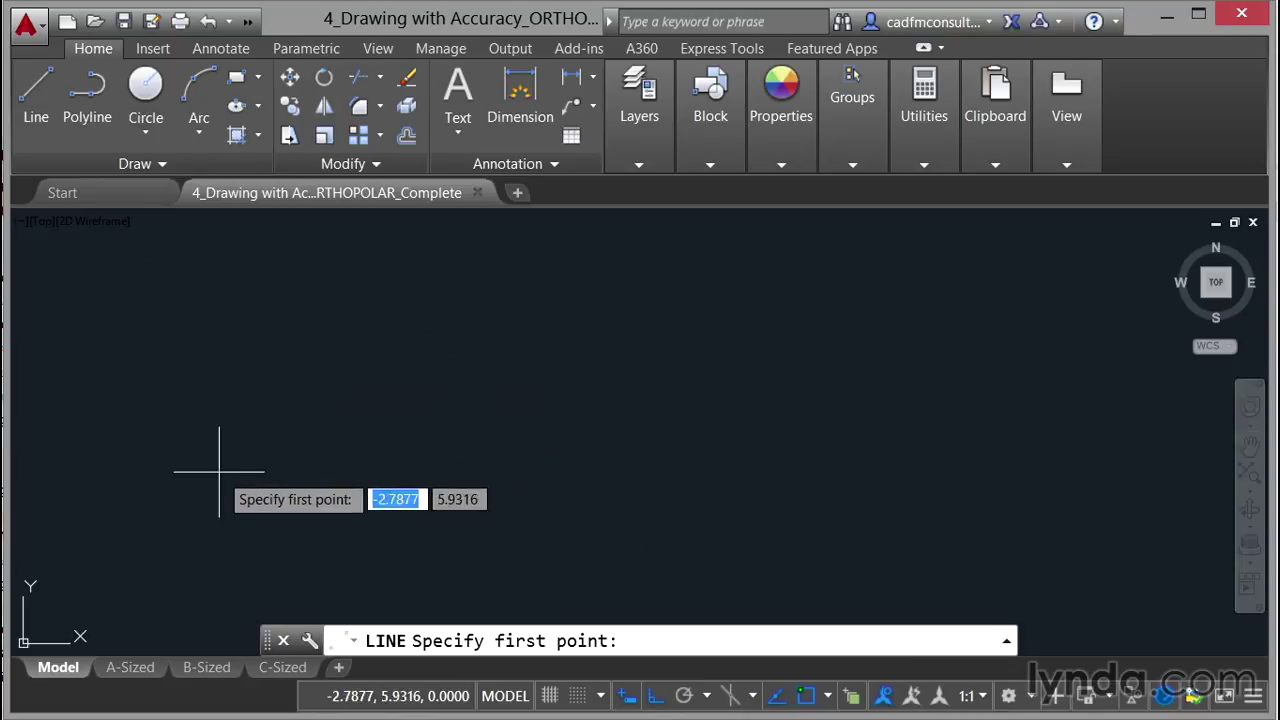
pyautogui.click(150, 548)
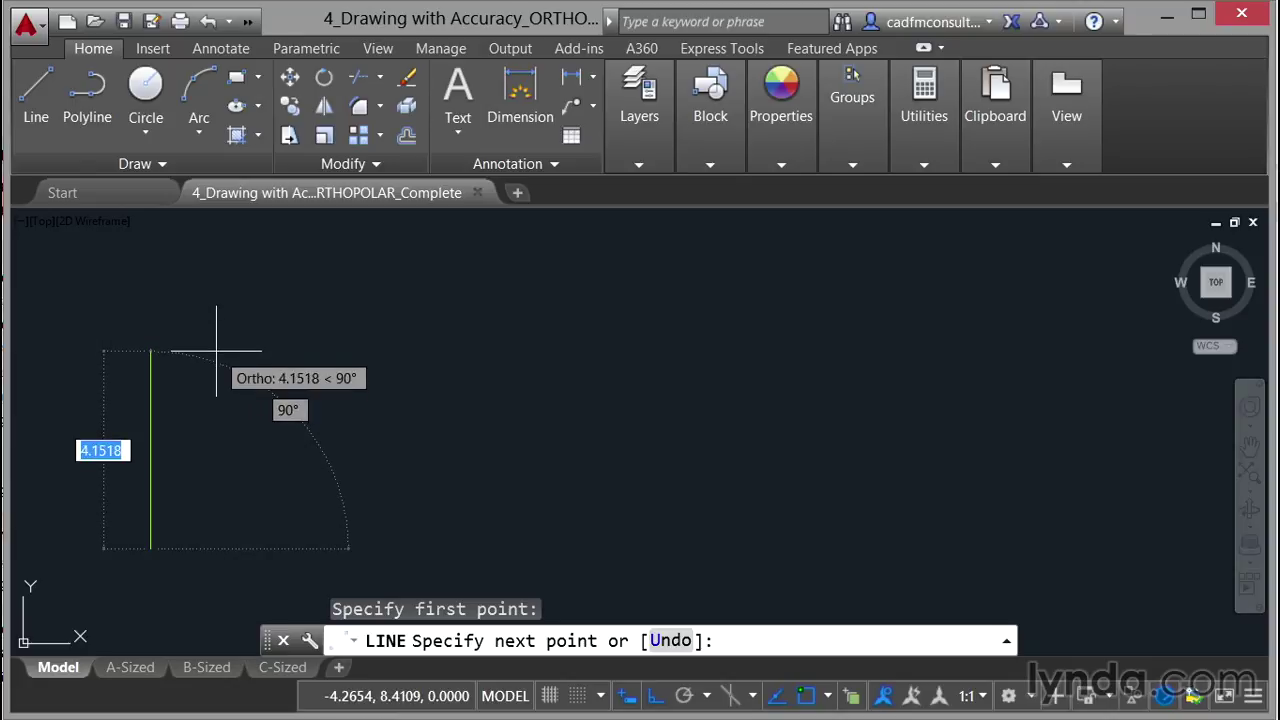
pyautogui.write('5')
pyautogui.press('Return')
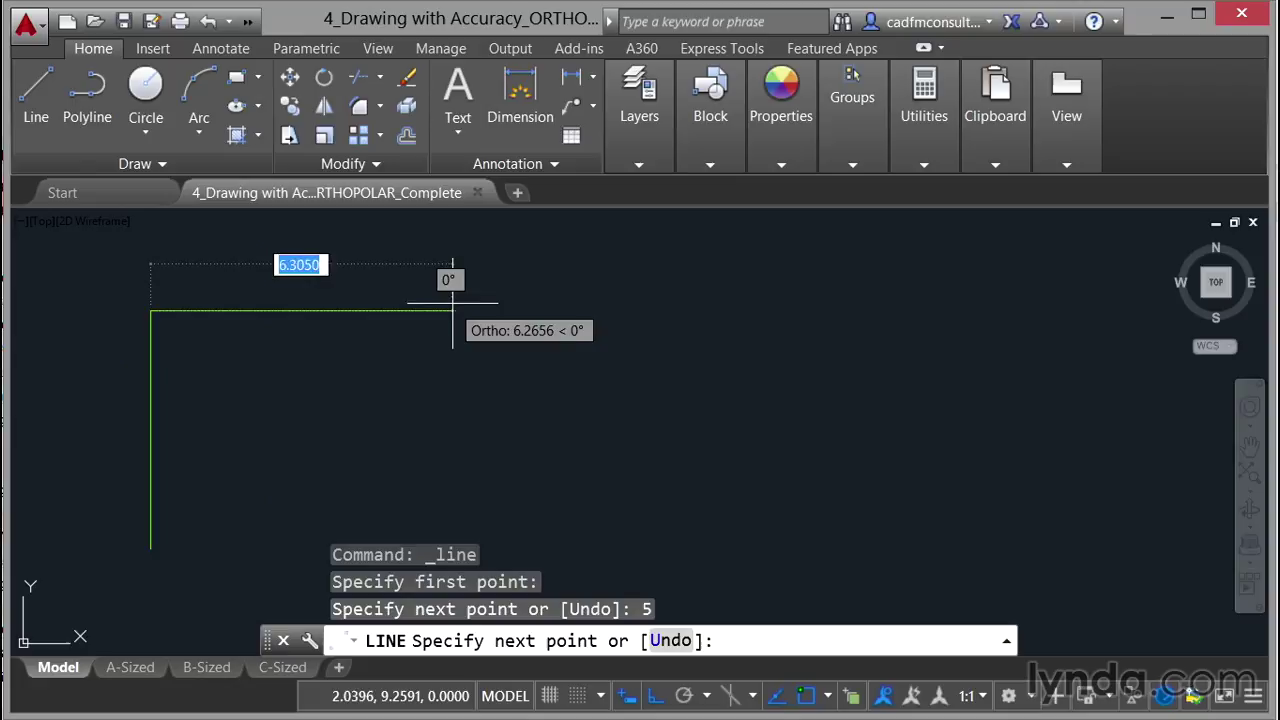
pyautogui.write('7')
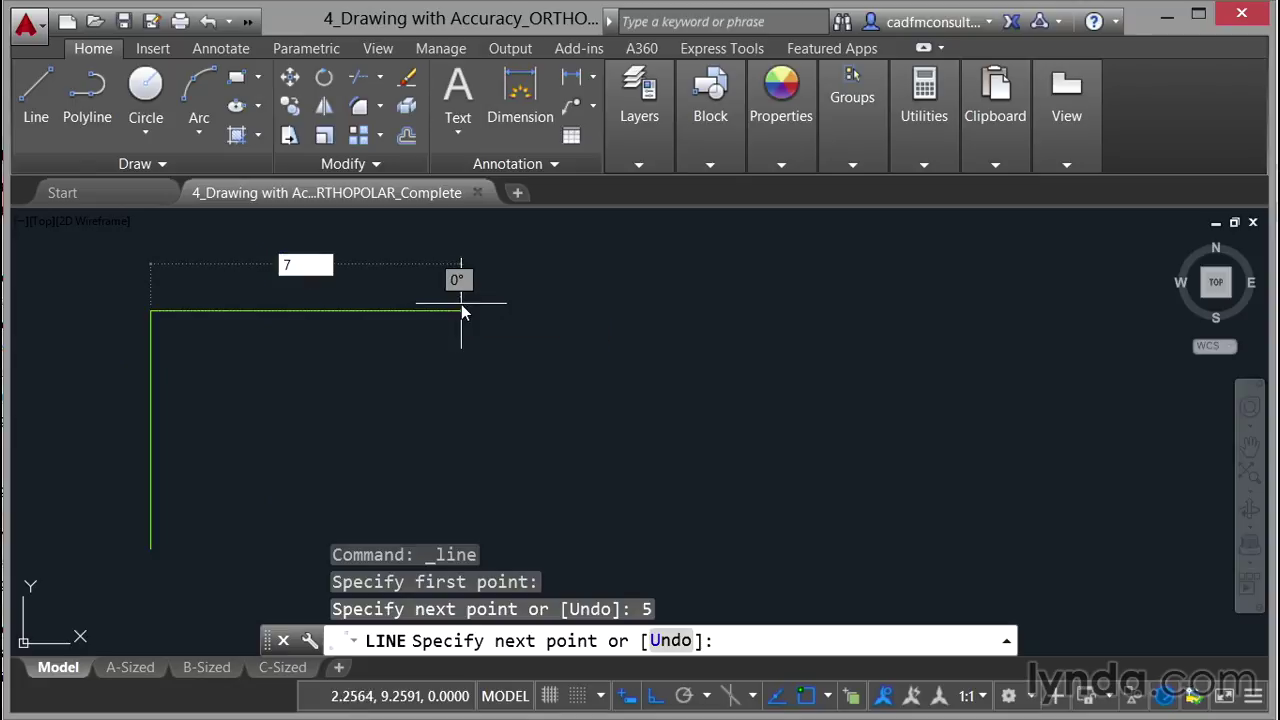
pyautogui.press('Return')
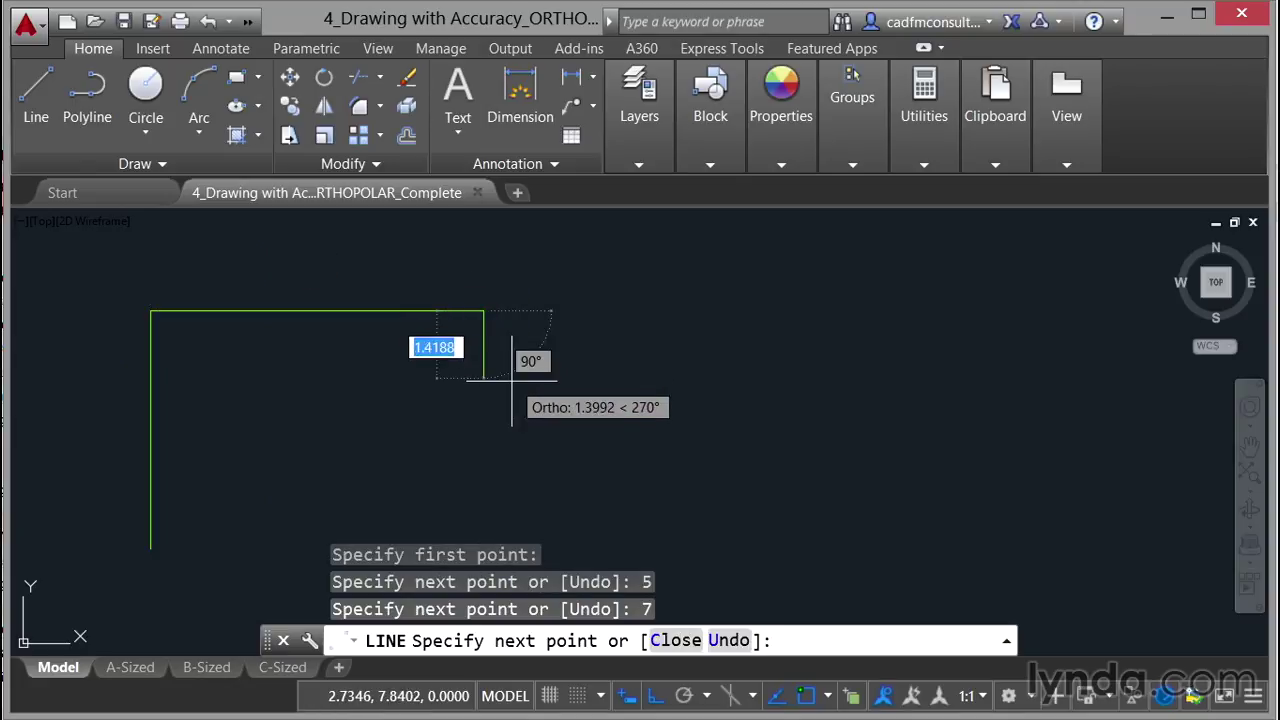
# Step: Continue the outline 3 units down, 4 units left and 2 units down level with the start point, and close the shape
pyautogui.write('3')
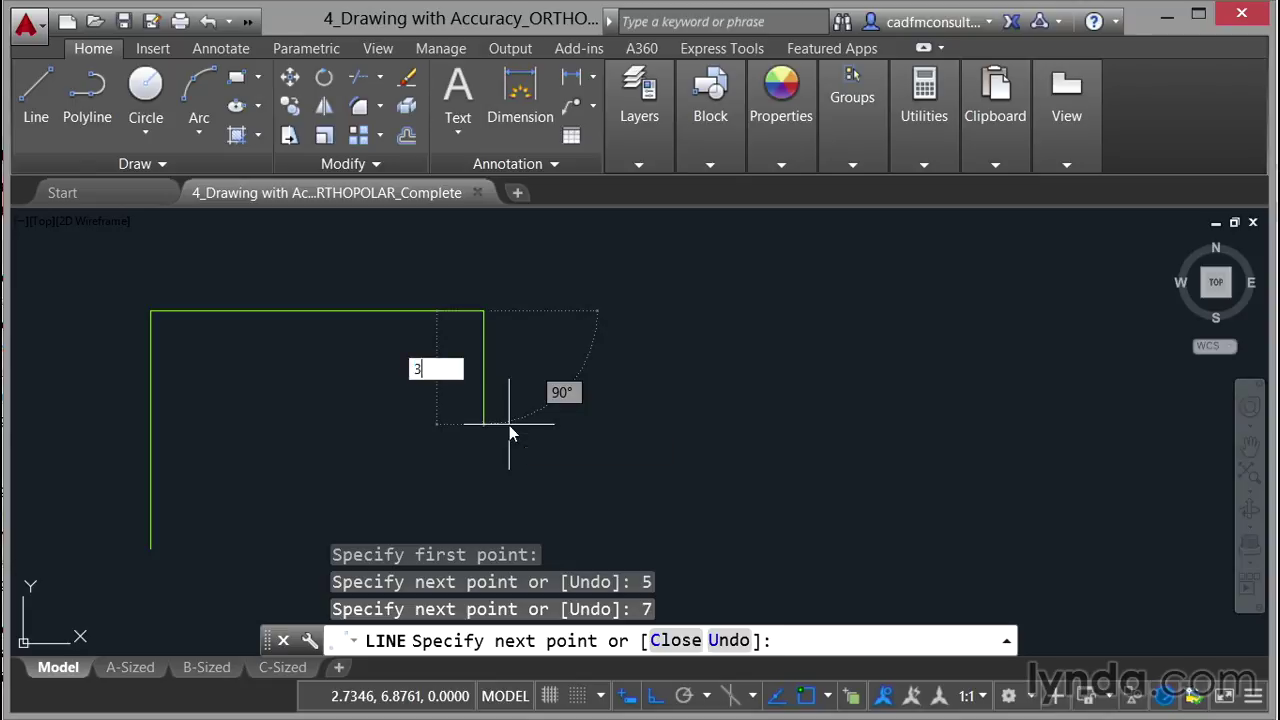
pyautogui.press('Return')
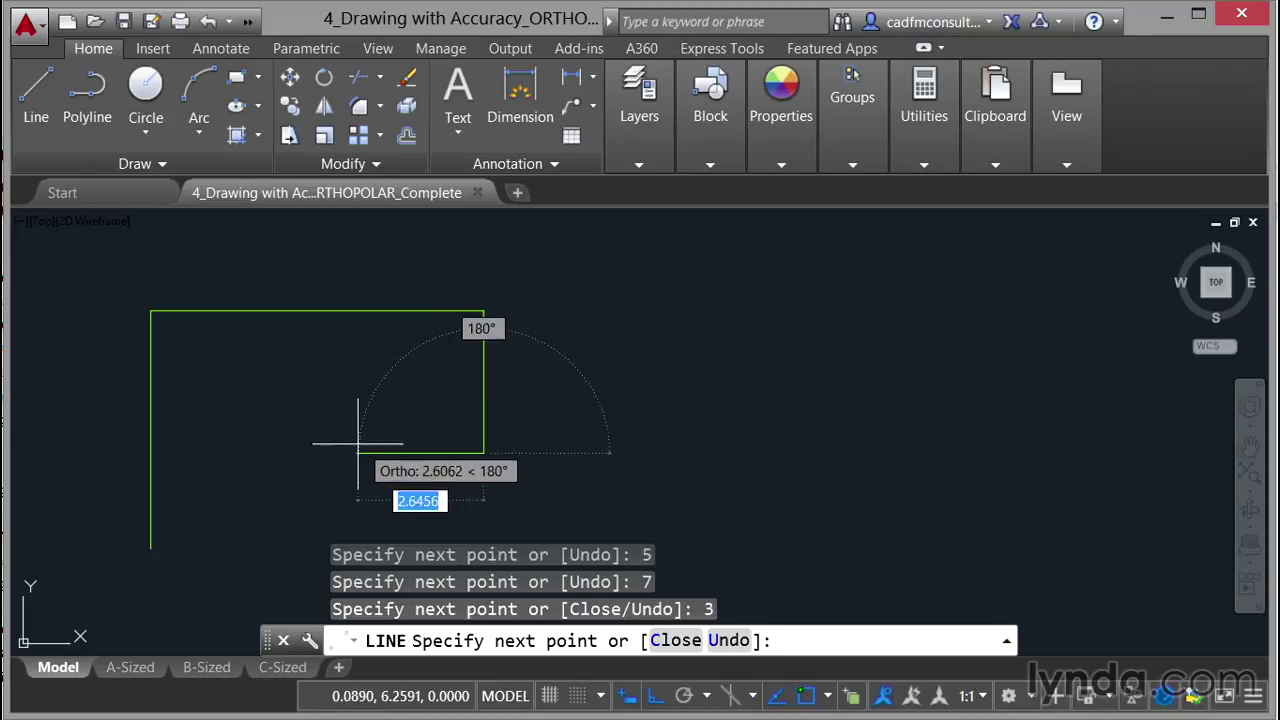
pyautogui.write('4')
pyautogui.press('Return')
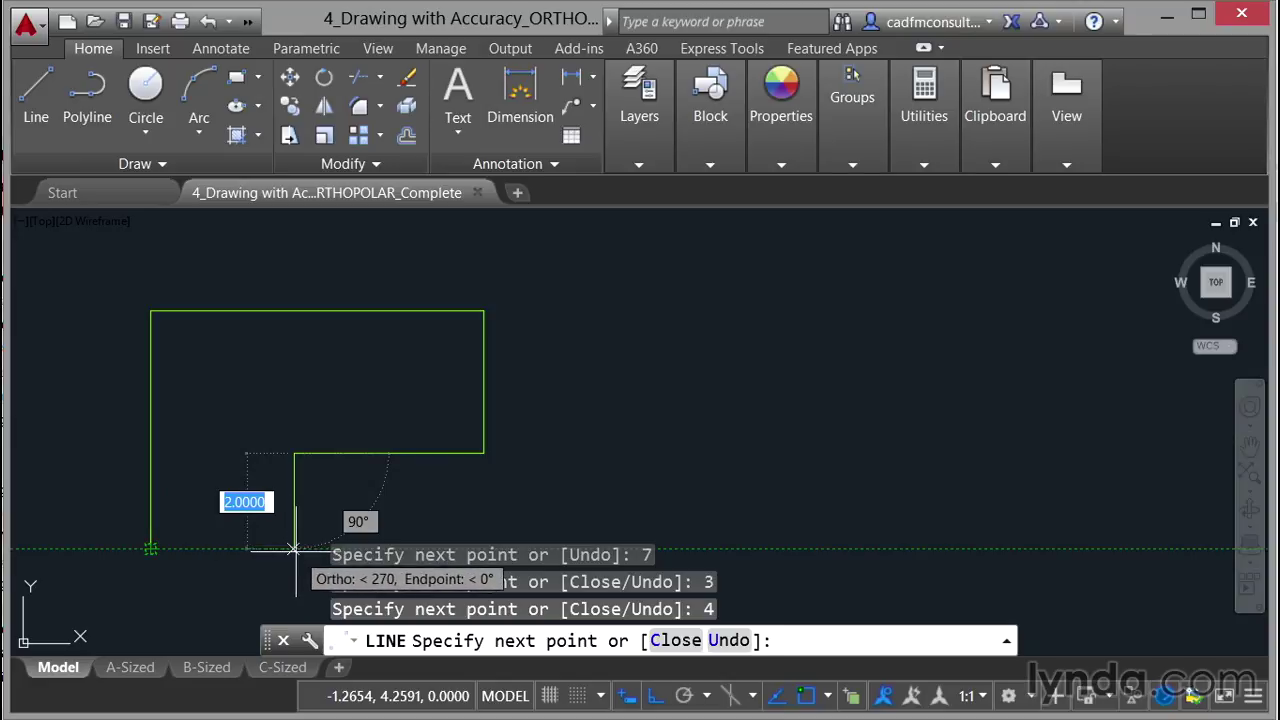
pyautogui.rightClick(266, 451)
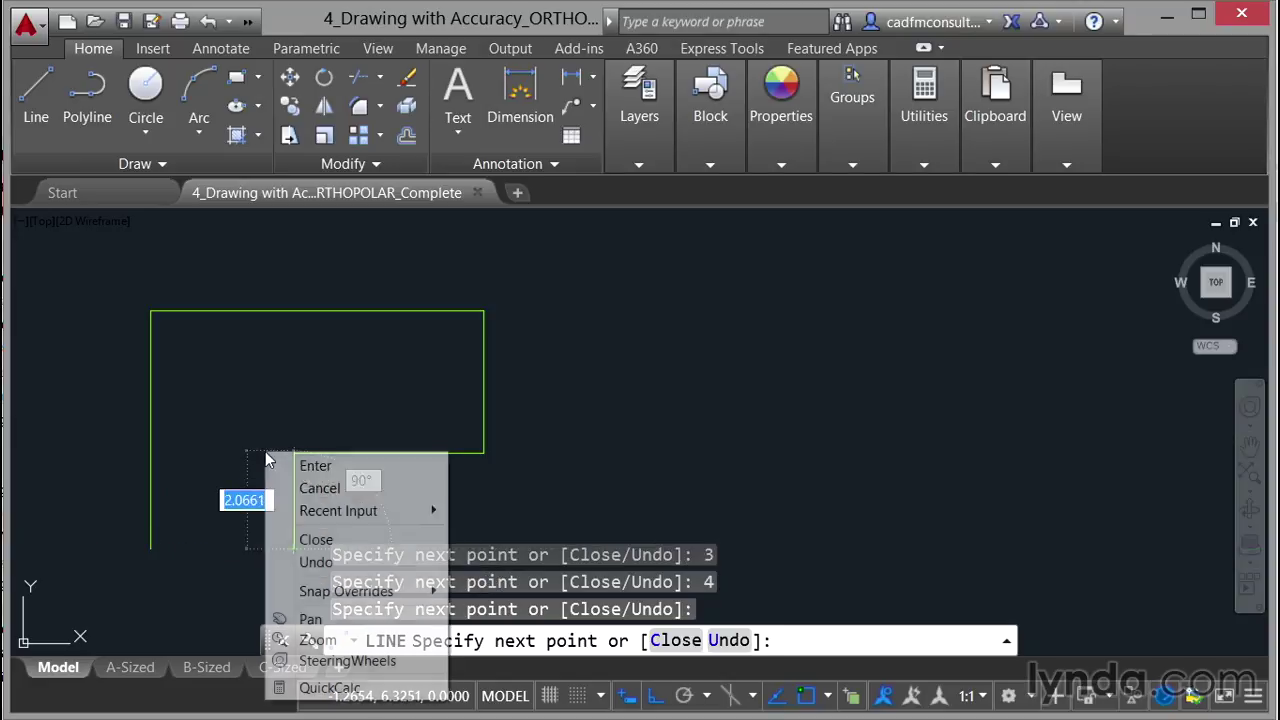
pyautogui.click(346, 540)
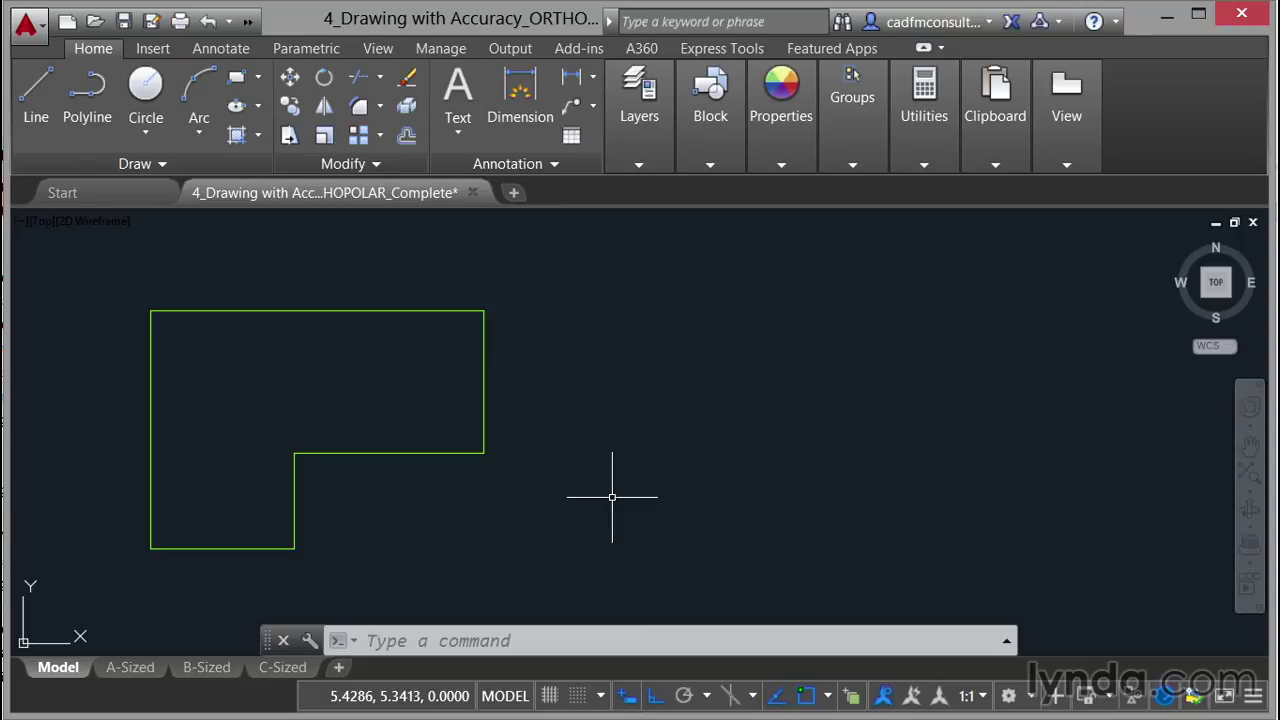
# Step: Switch the cursor restriction from Ortho mode to polar tracking
pyautogui.moveTo(806, 411); pyautogui.dragTo(708, 416, button='middle')
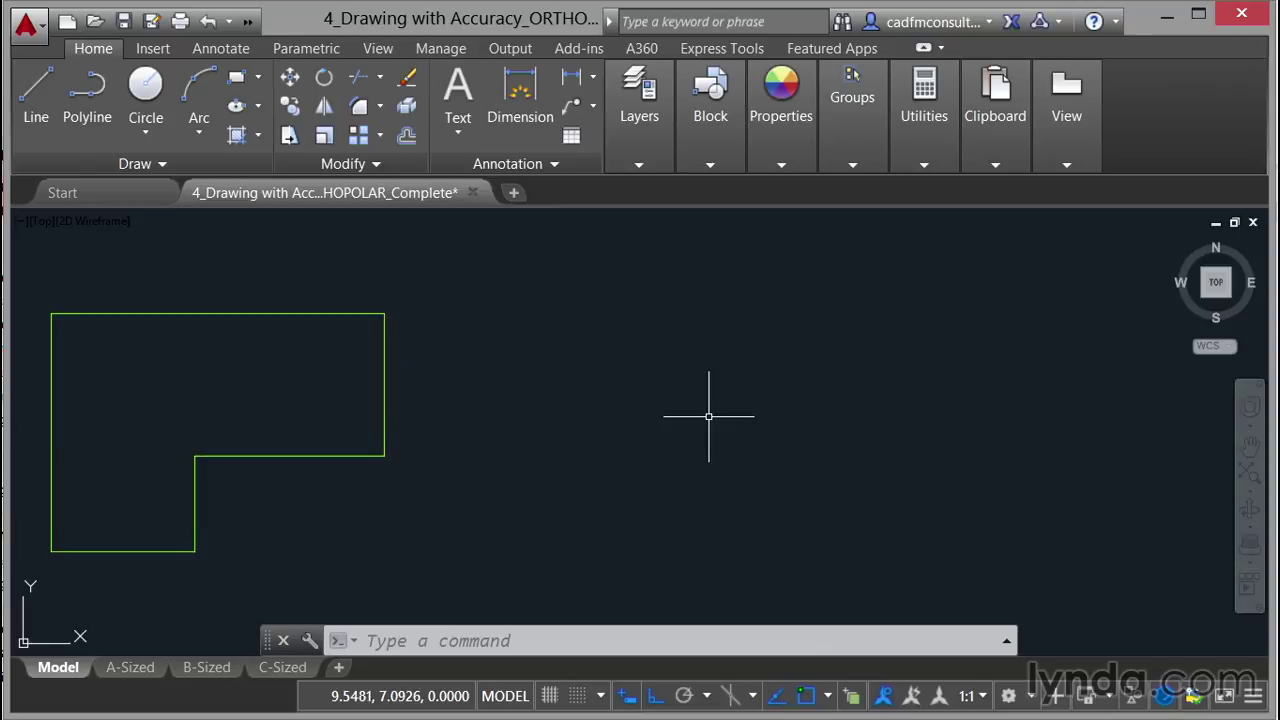
pyautogui.click(684, 696)
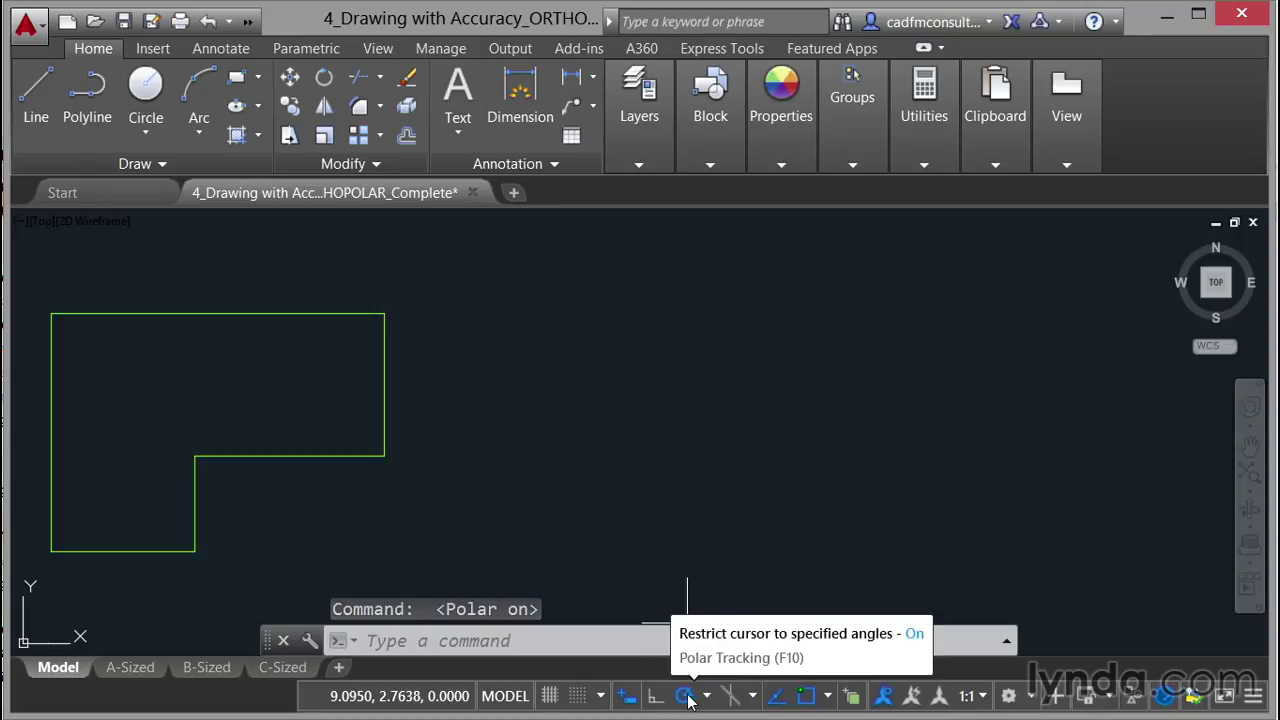
pyautogui.click(654, 699)
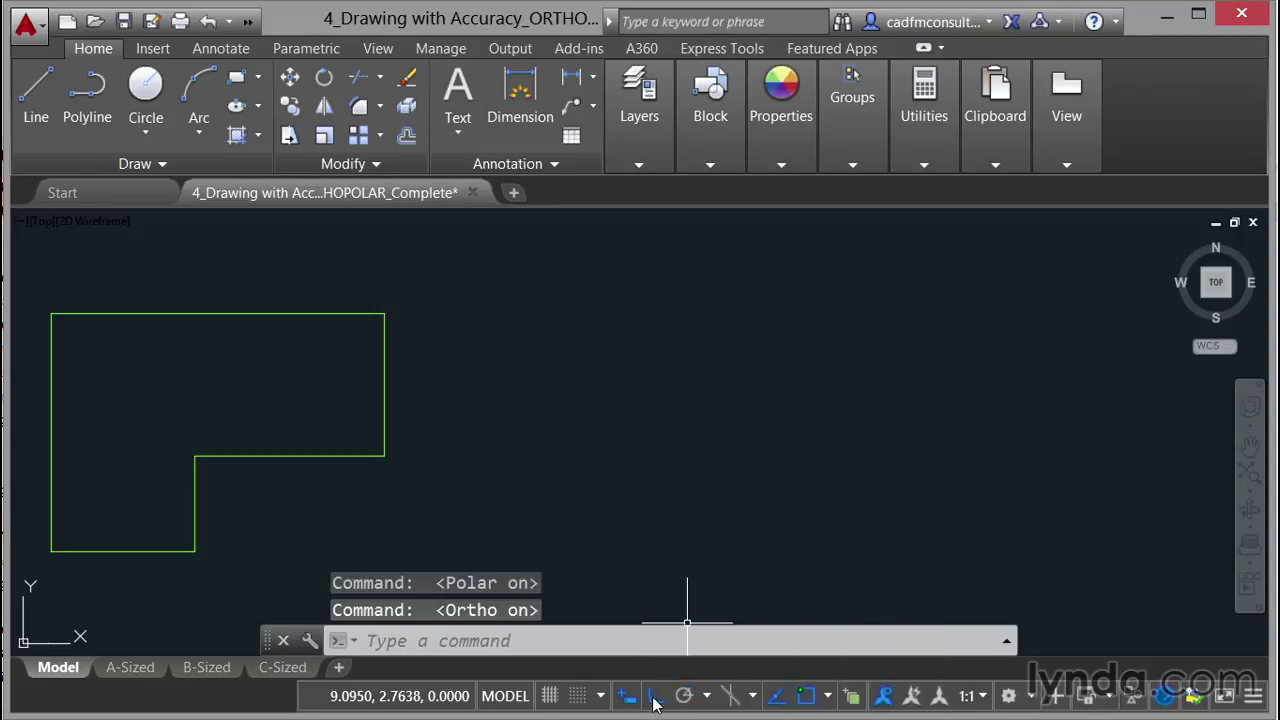
pyautogui.click(685, 698)
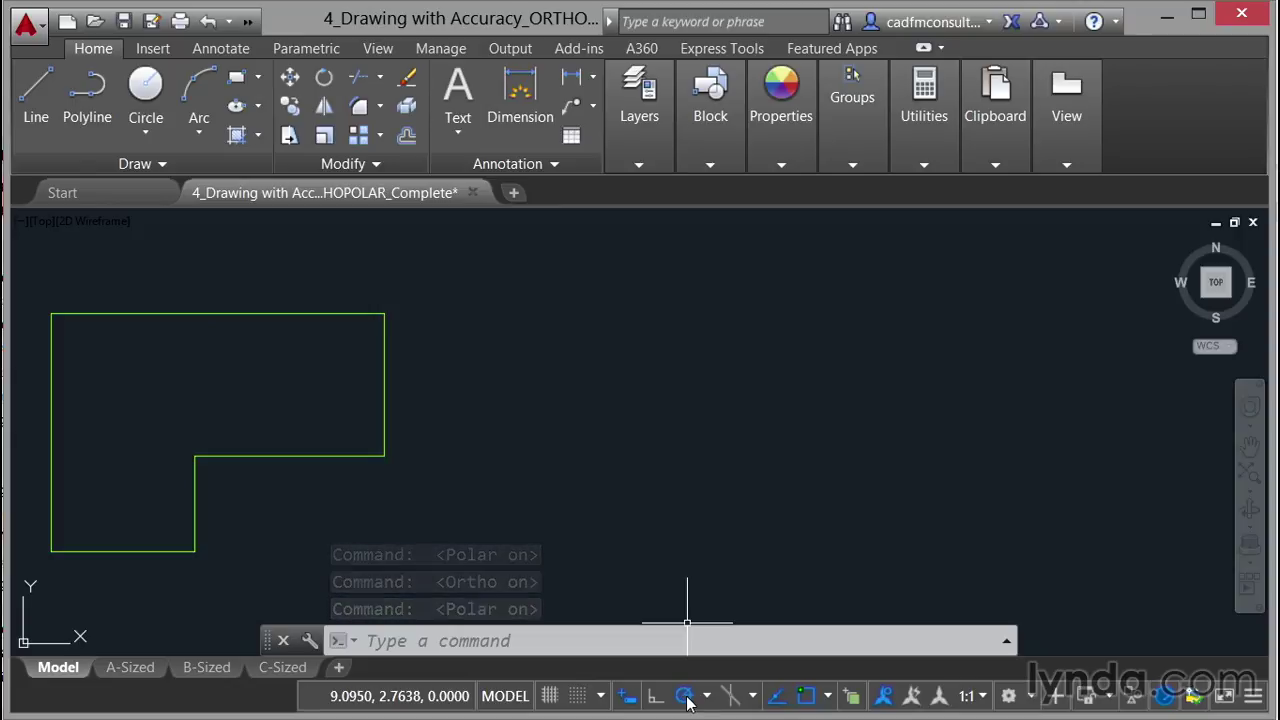
# Step: Enable additional polar tracking angles and add 35 degrees alongside the 45-degree increment
pyautogui.click(706, 697)
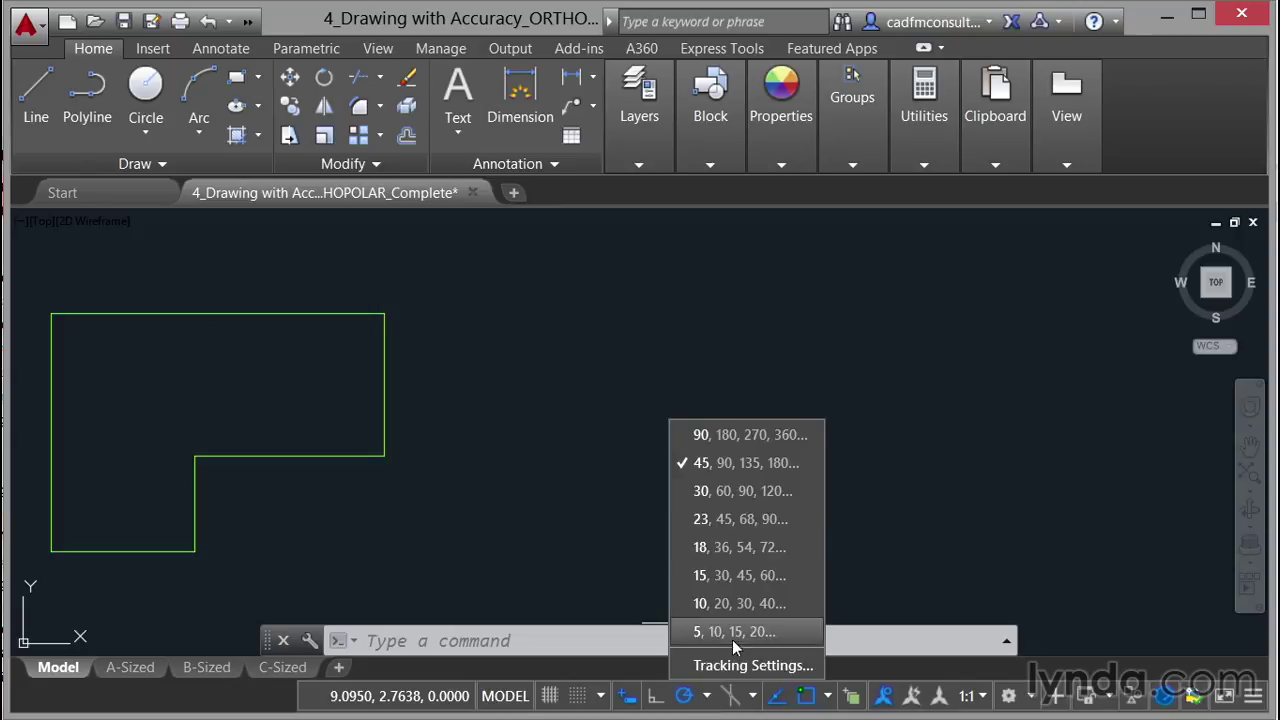
pyautogui.click(736, 666)
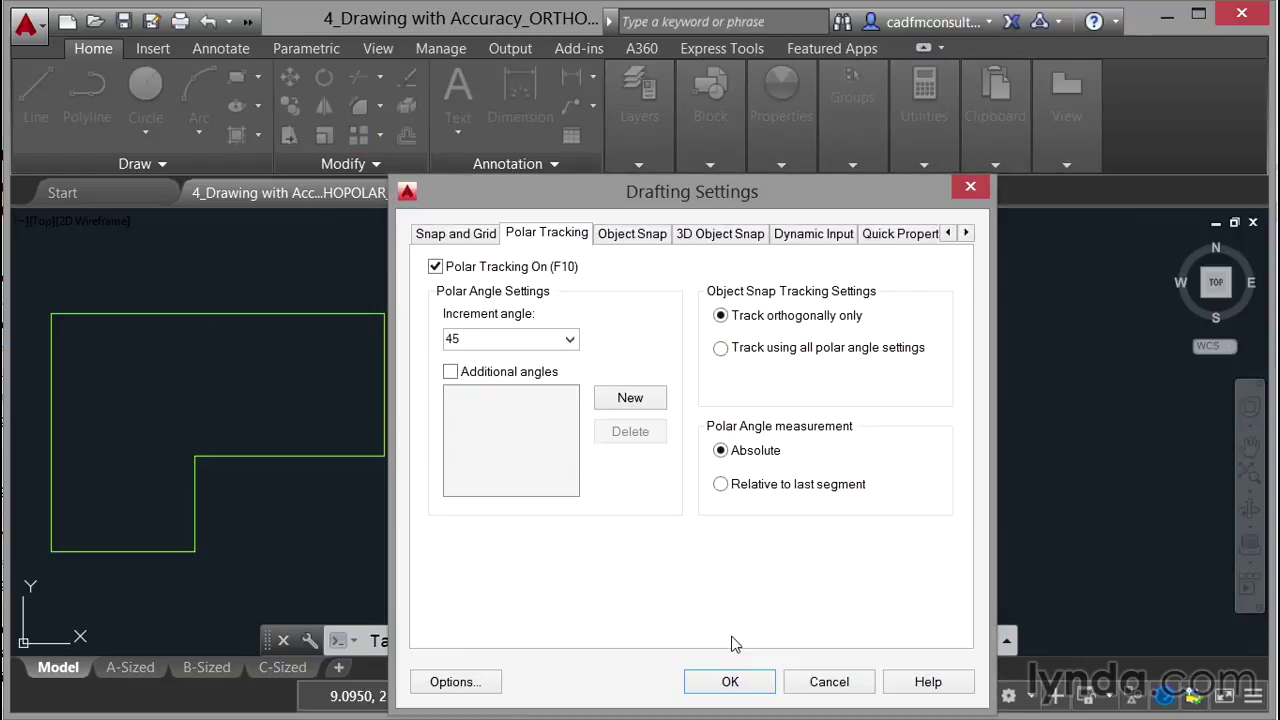
pyautogui.moveTo(730, 203); pyautogui.dragTo(669, 105)
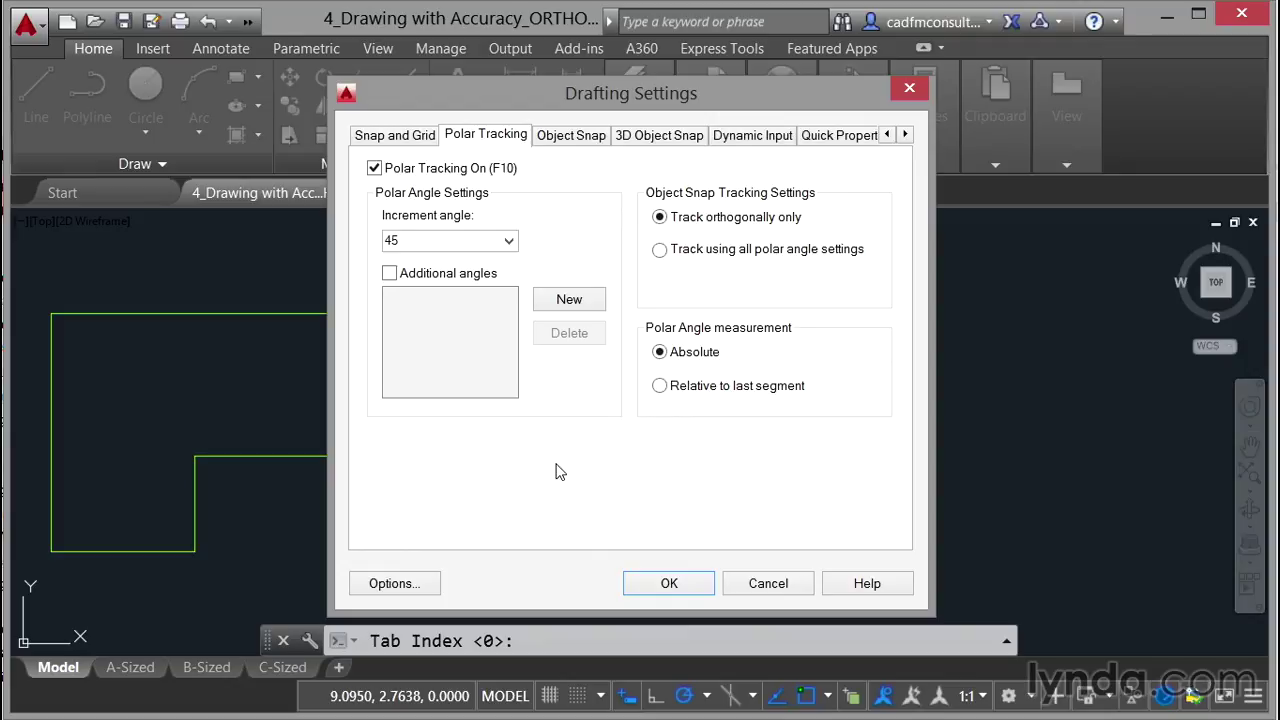
pyautogui.click(391, 275)
pyautogui.click(587, 301)
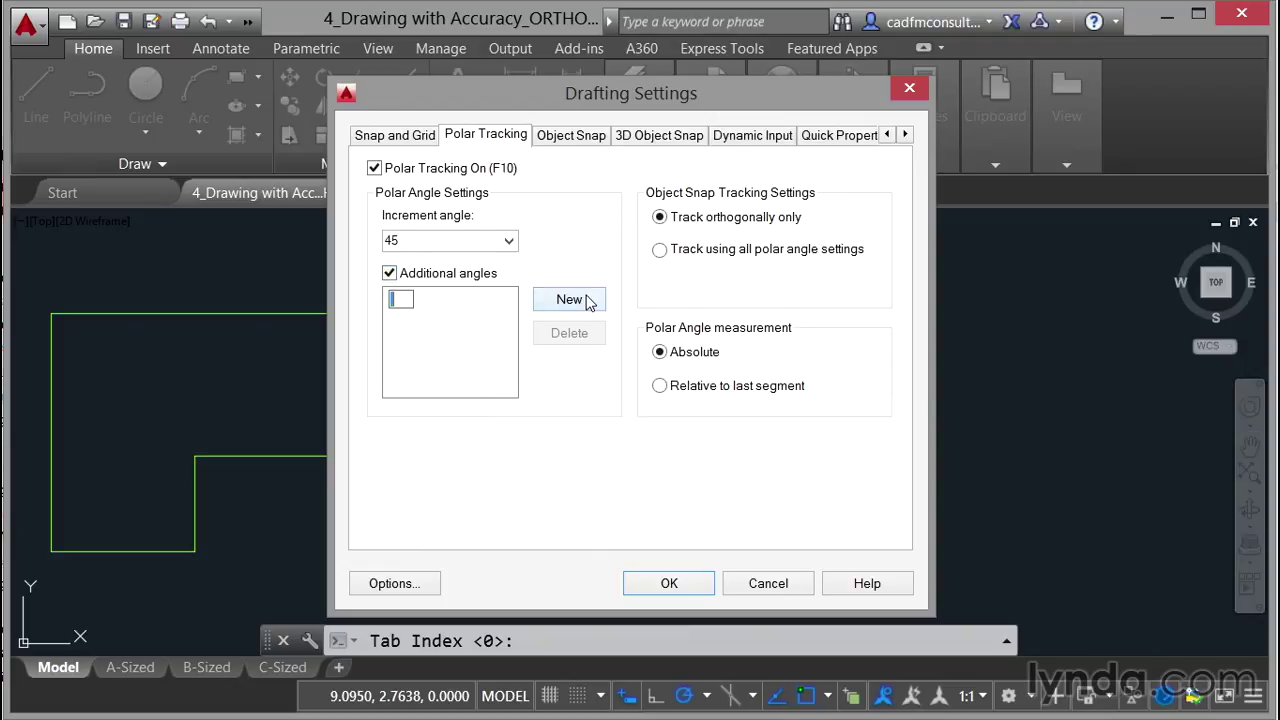
pyautogui.write('35')
pyautogui.press('Return')
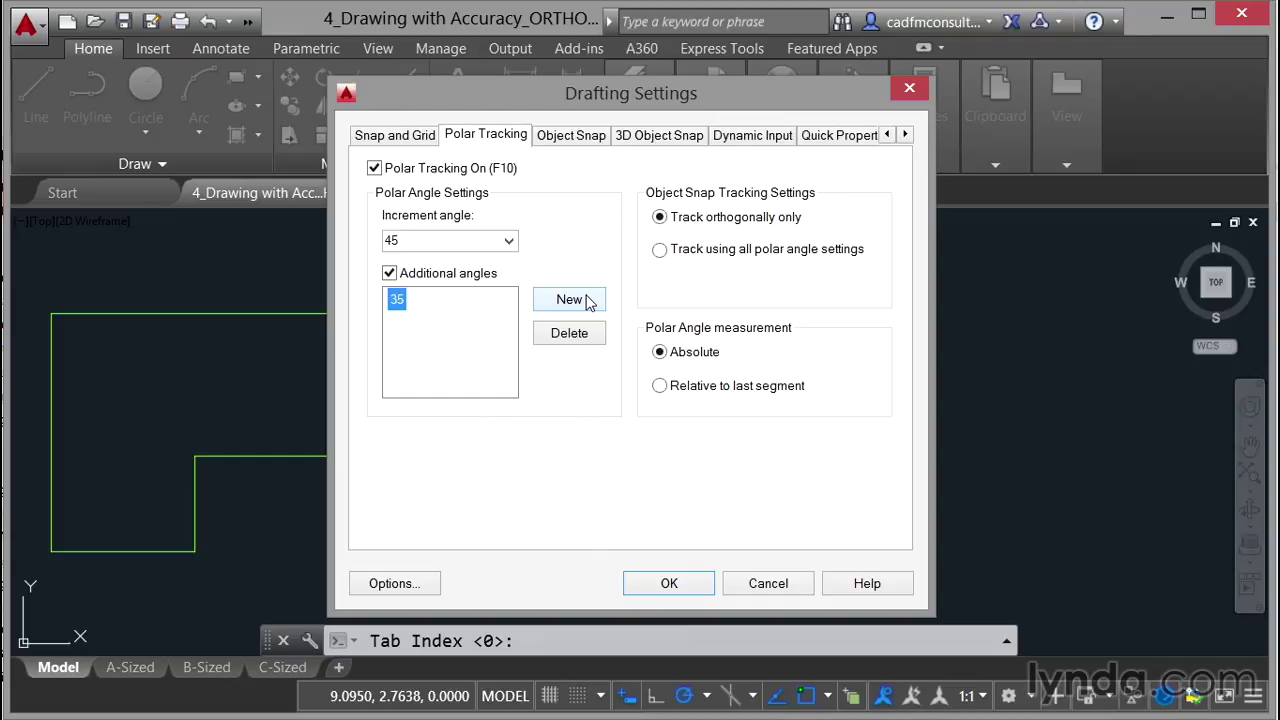
pyautogui.click(662, 585)
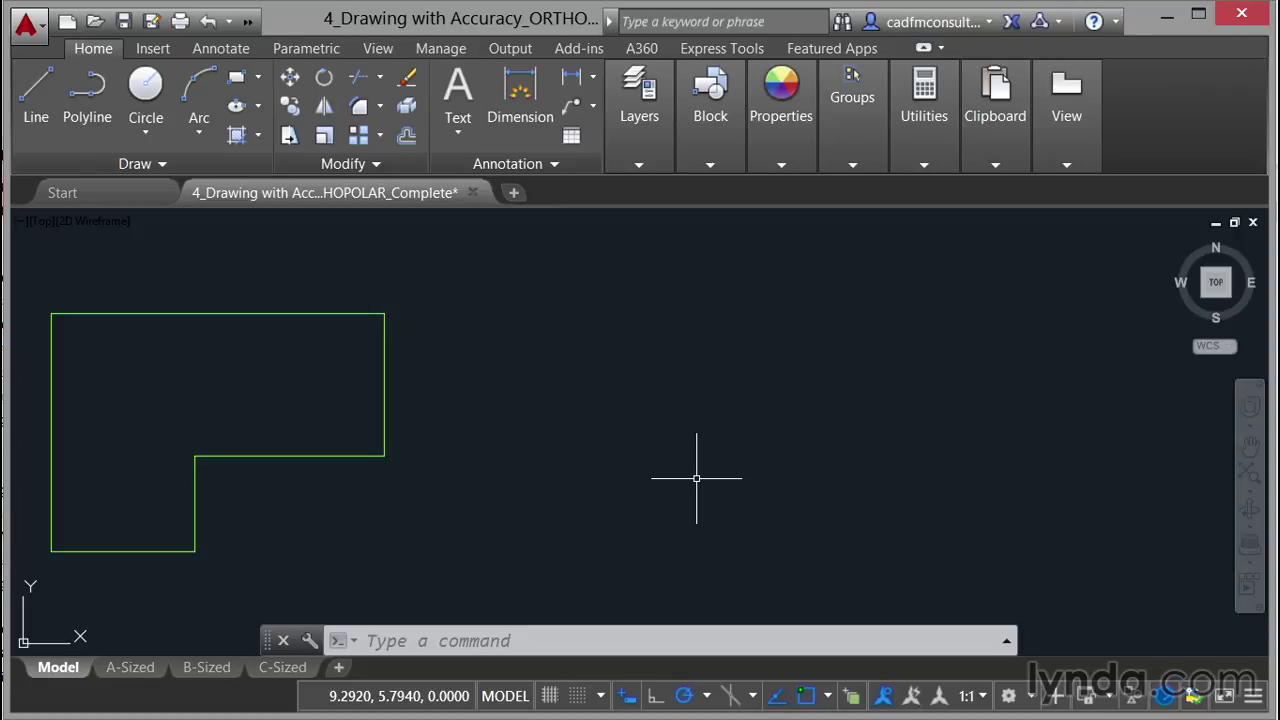
# Step: Draw connected lines beside the outline: 7.5 units right, 4 units at 45°, and about 3.3 units straight up
pyautogui.click(34, 96)
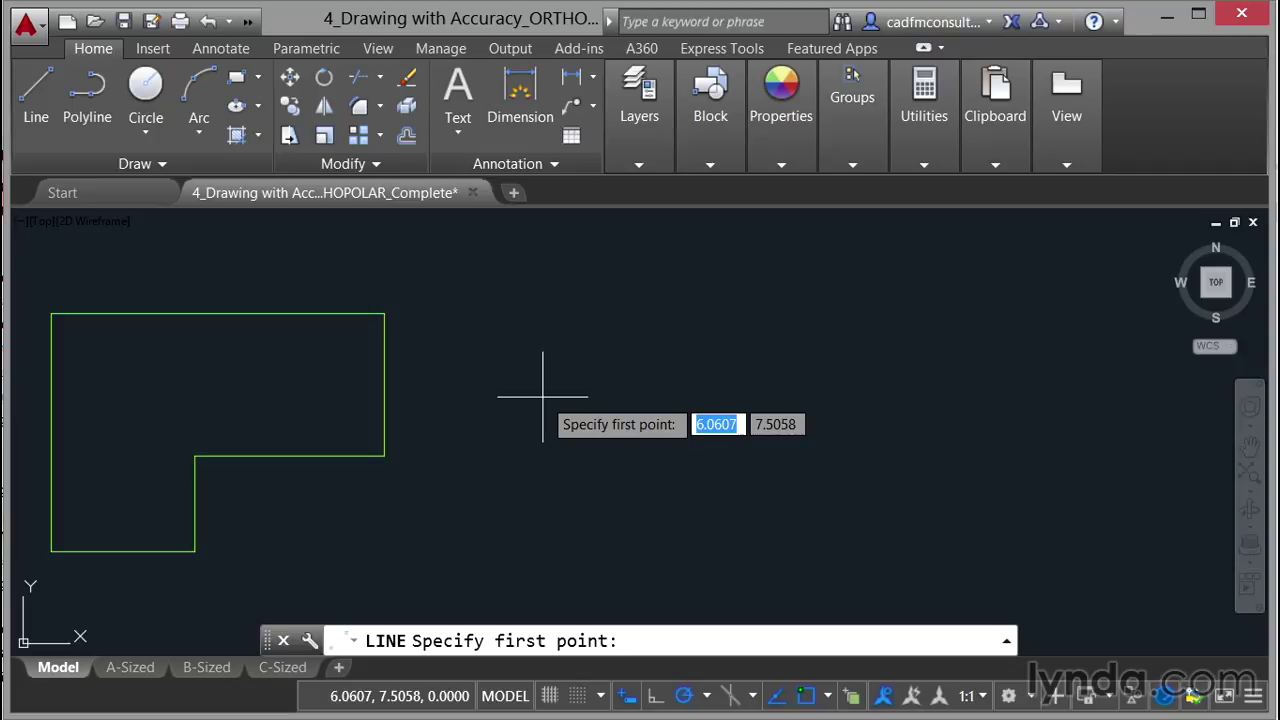
pyautogui.click(567, 543)
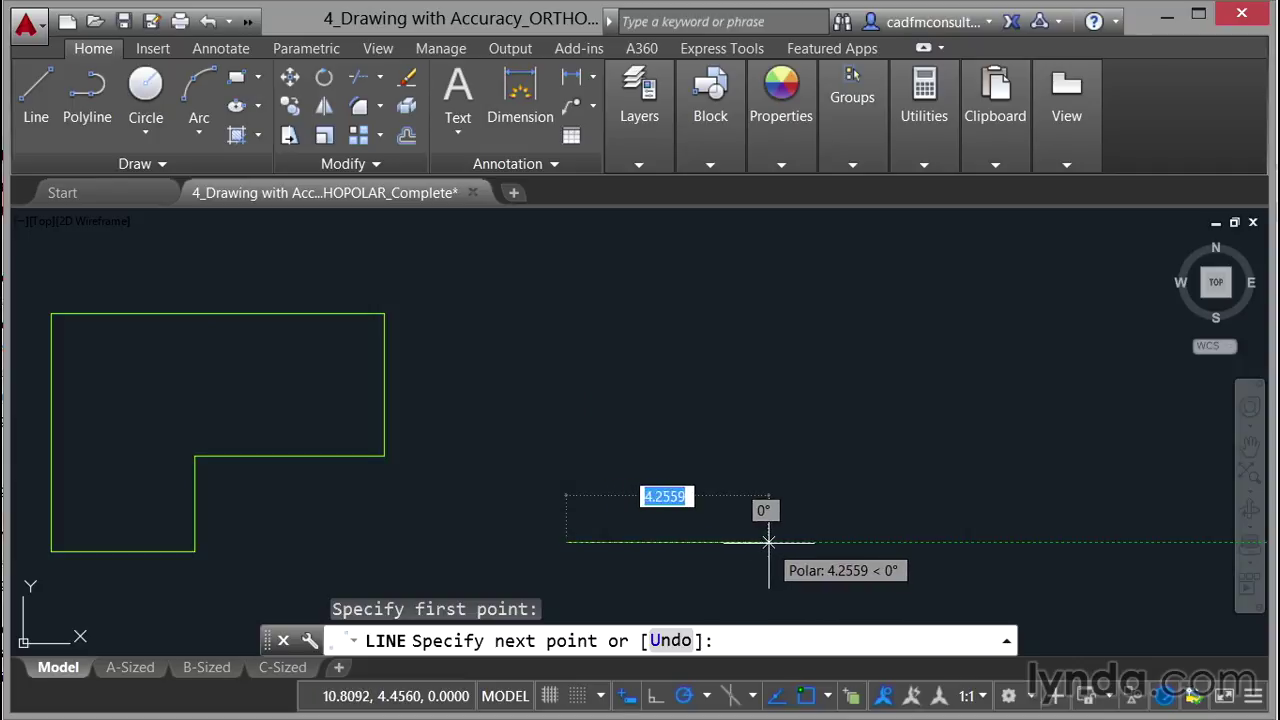
pyautogui.write('7.5')
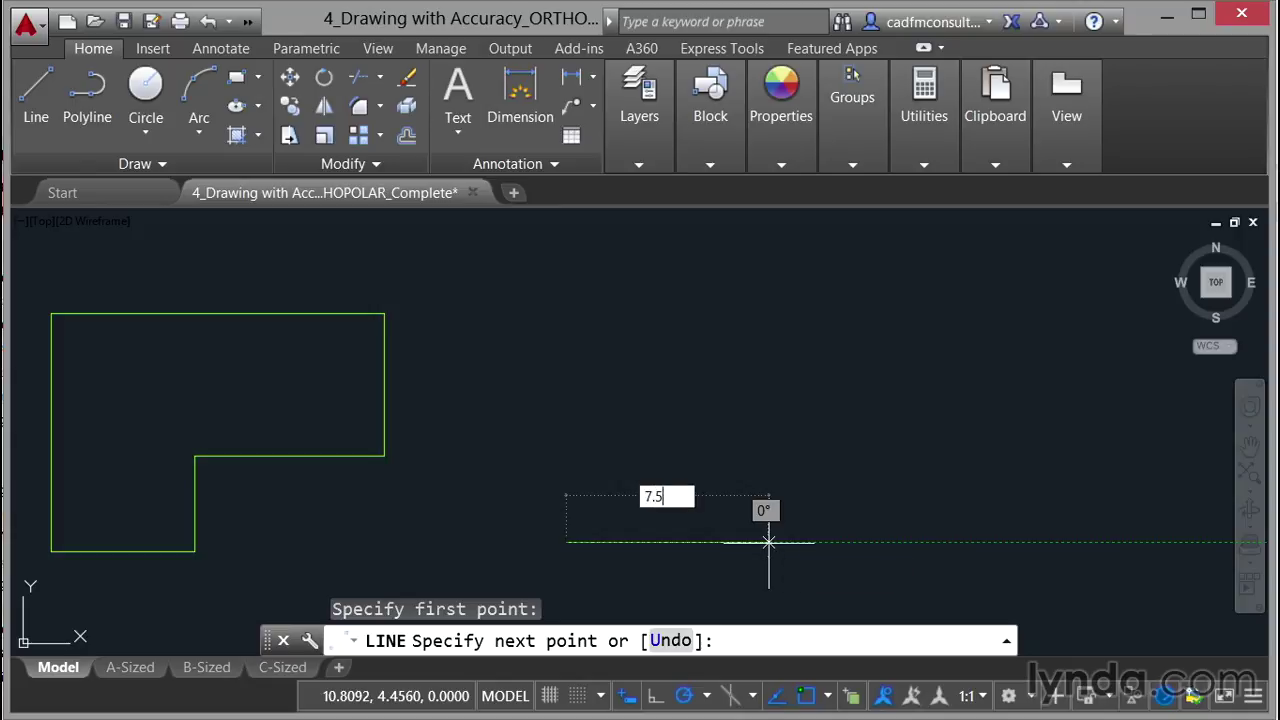
pyautogui.press('Return')
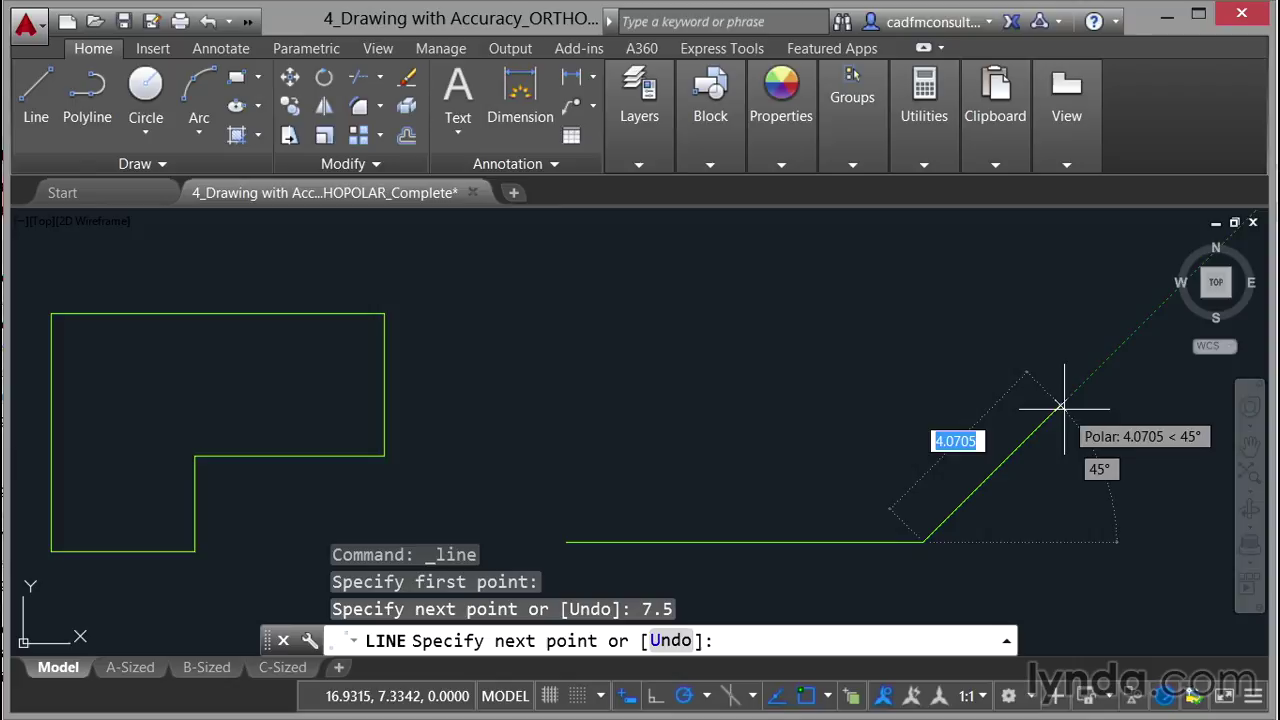
pyautogui.write('4')
pyautogui.press('Return')
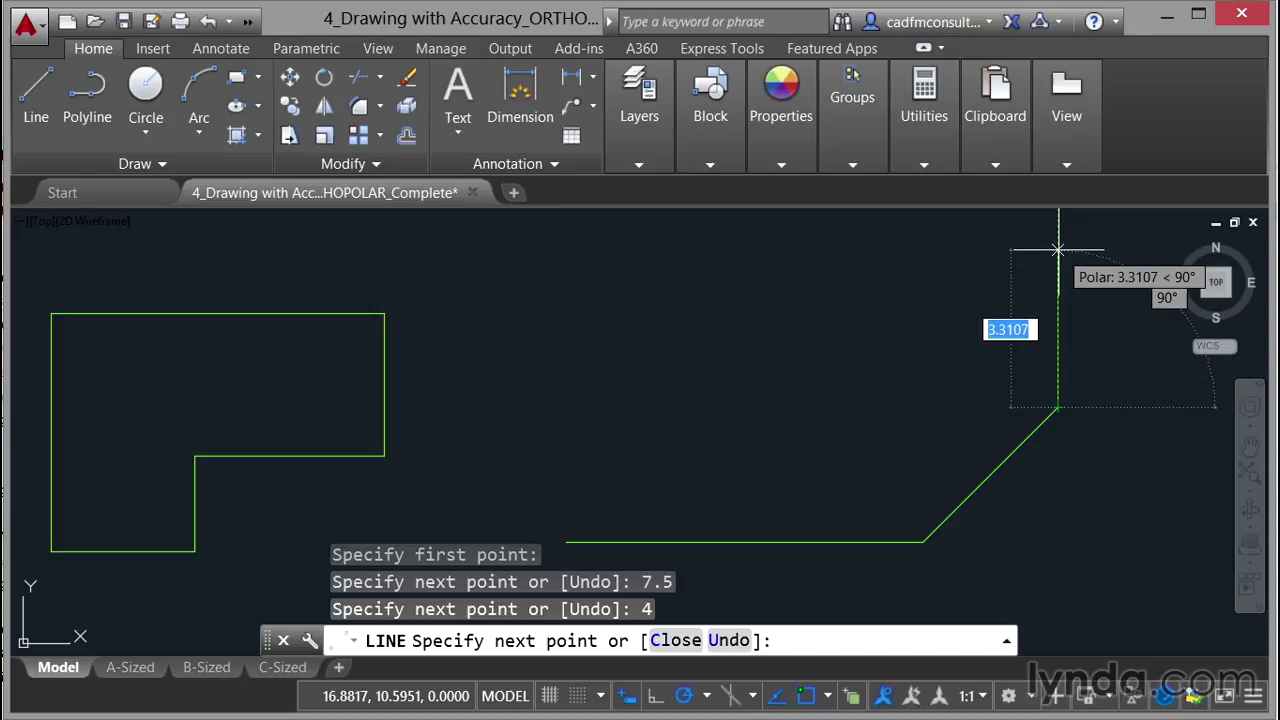
pyautogui.click(1058, 249)
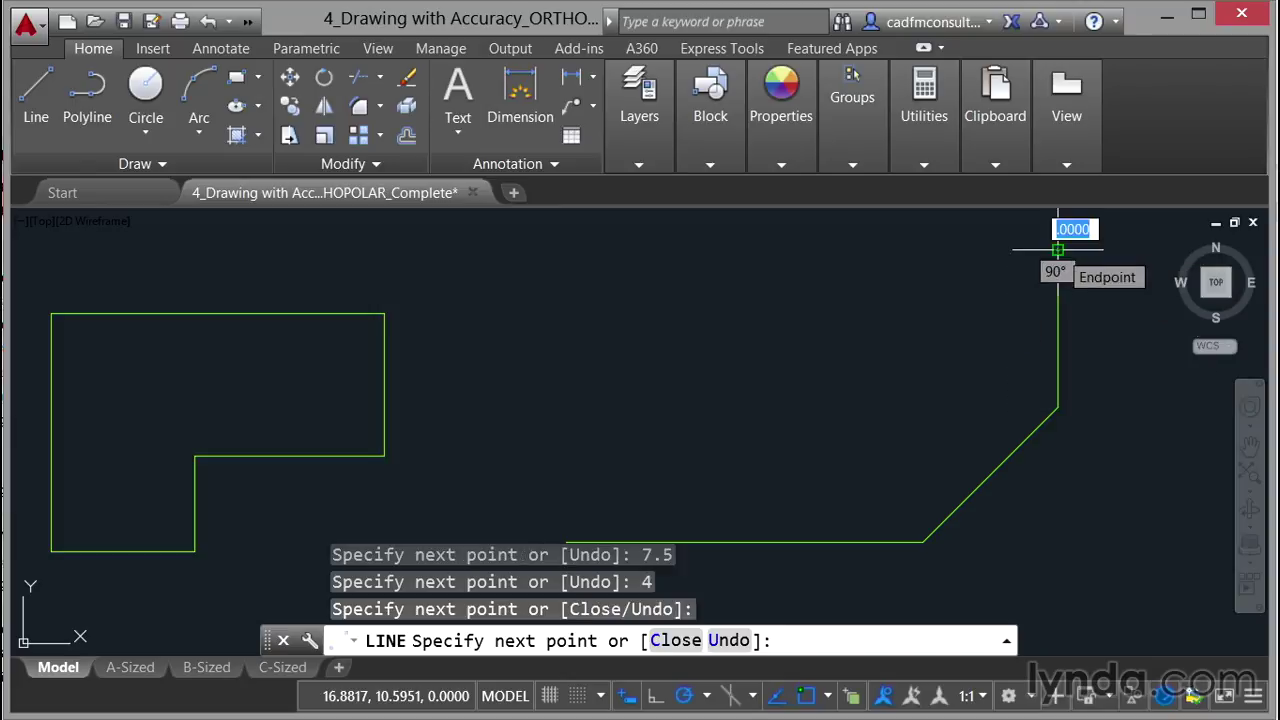
pyautogui.press('Escape')
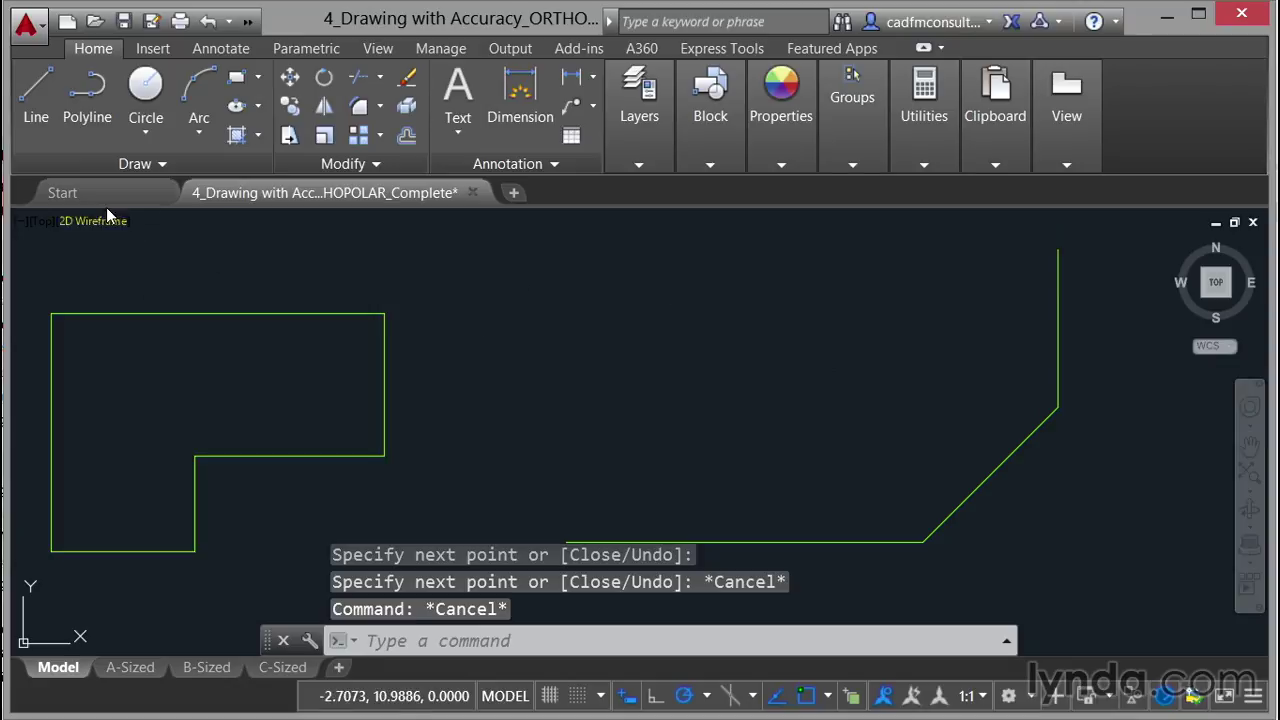
# Step: Draw lines from the open left end of the second outline's base: 3 units straight up, then 4 units at 35°
pyautogui.click(40, 100)
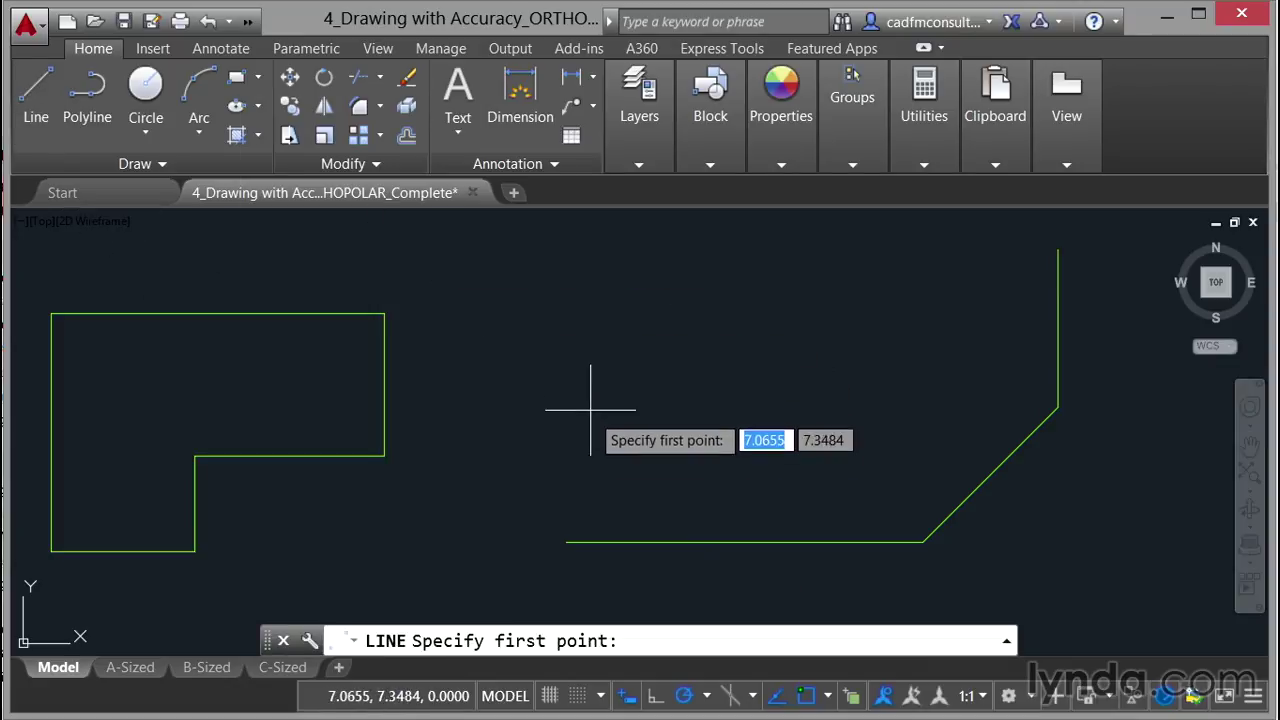
pyautogui.click(566, 542)
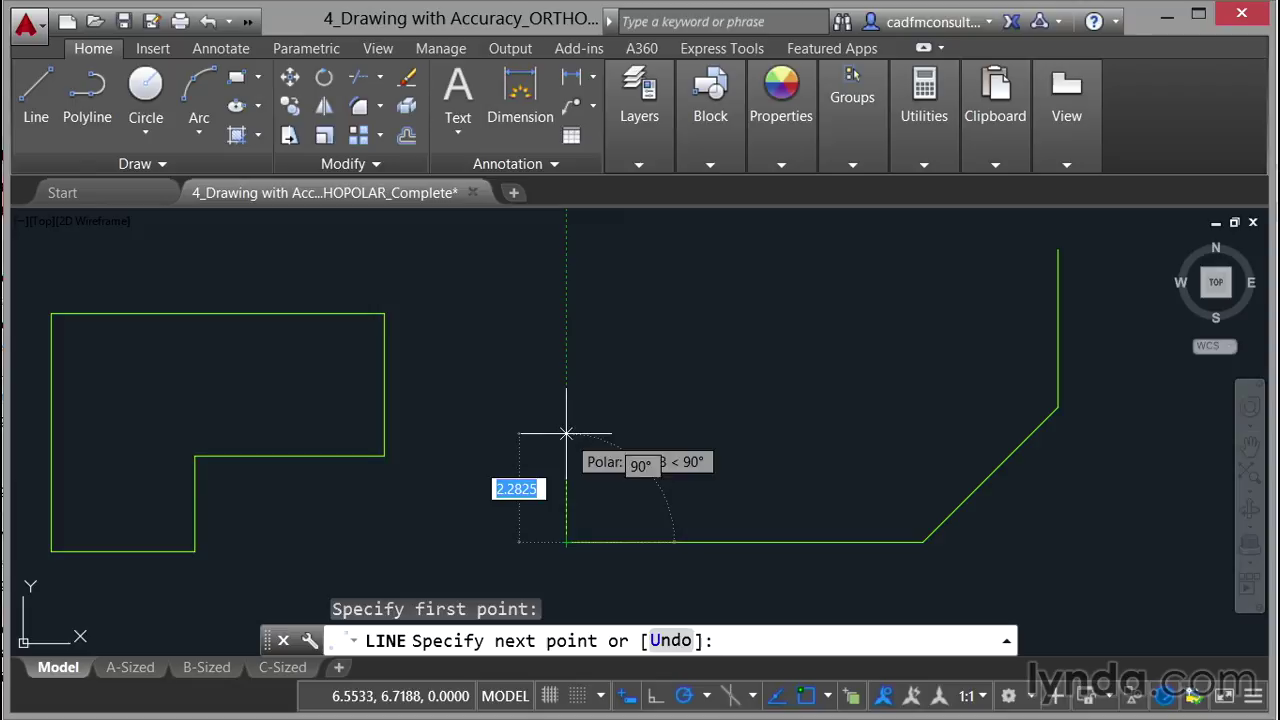
pyautogui.write('3')
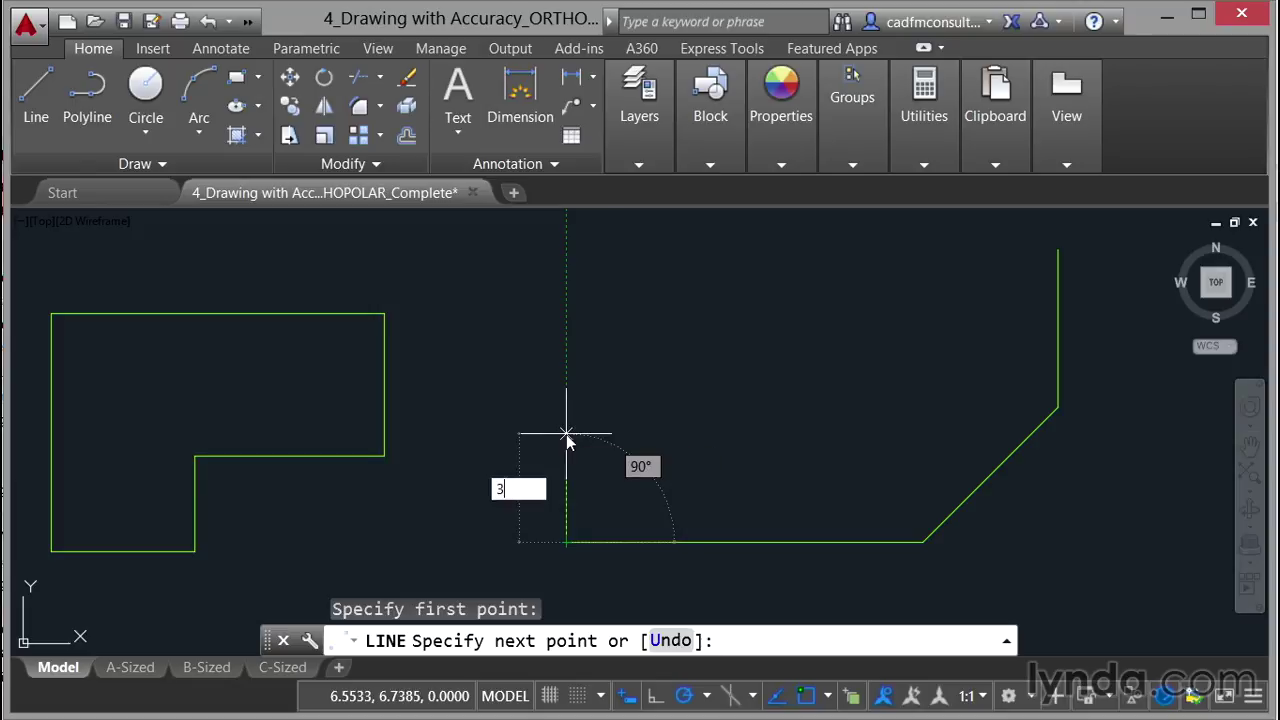
pyautogui.press('Return')
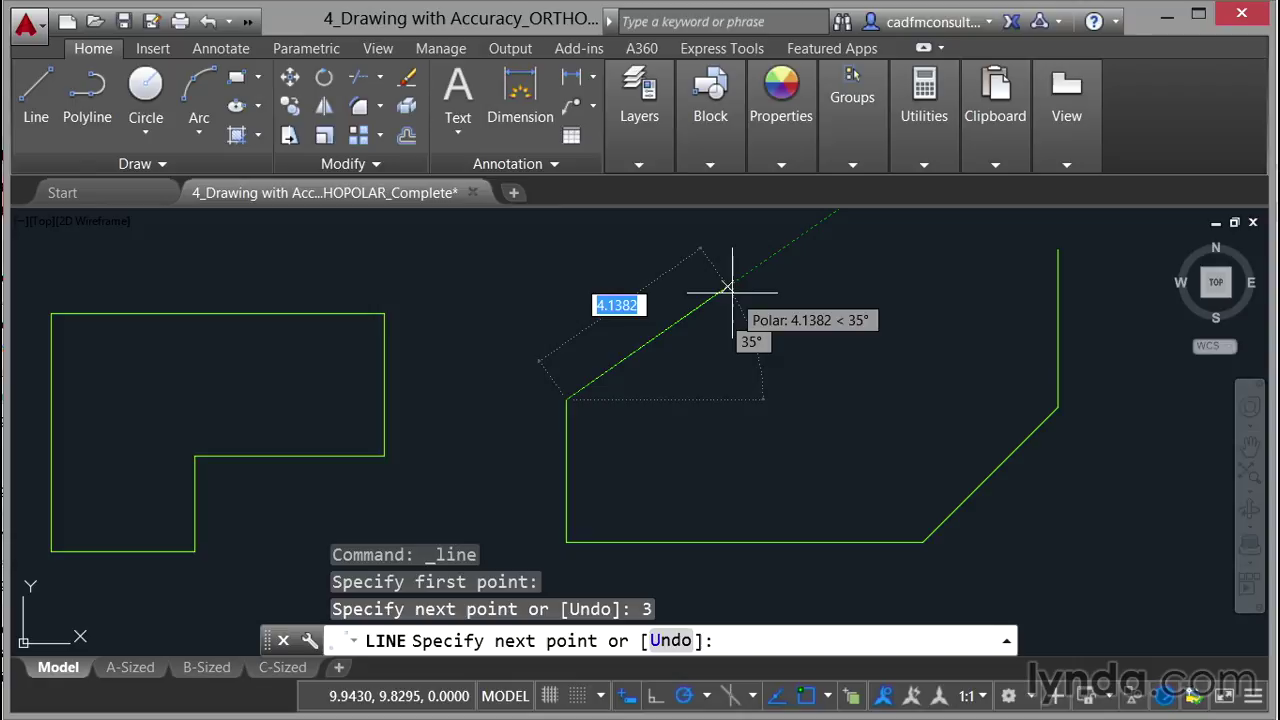
pyautogui.write('4')
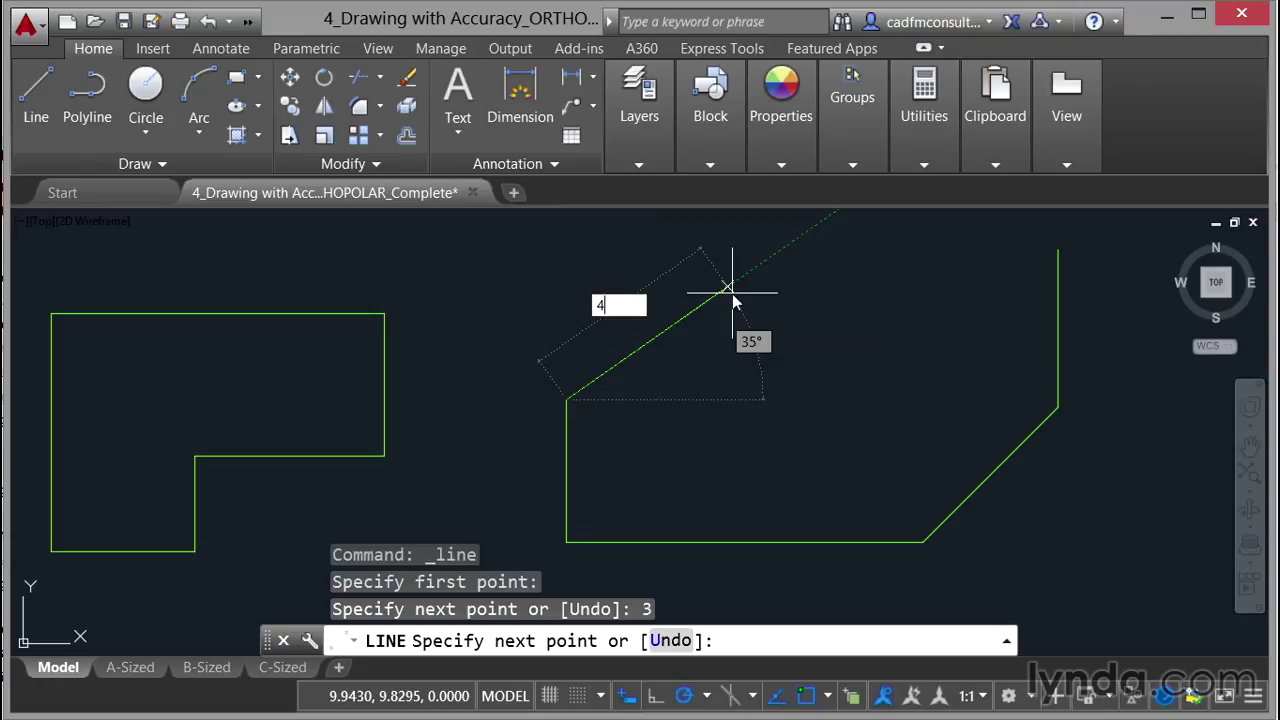
pyautogui.press('Return')
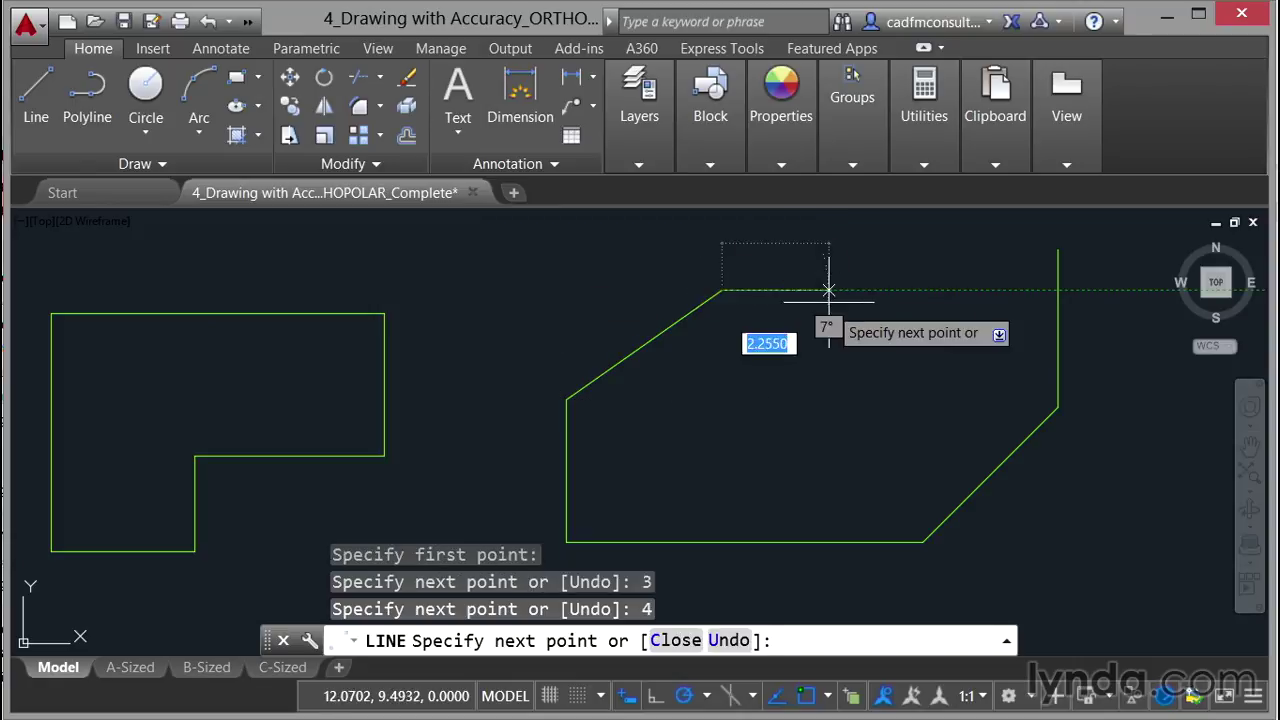
# Step: Continue 2 units straight up, horizontally right until aligned with the open vertical line, and down to its upper endpoint to close the outline
pyautogui.moveTo(835, 301); pyautogui.dragTo(714, 423, button='middle')
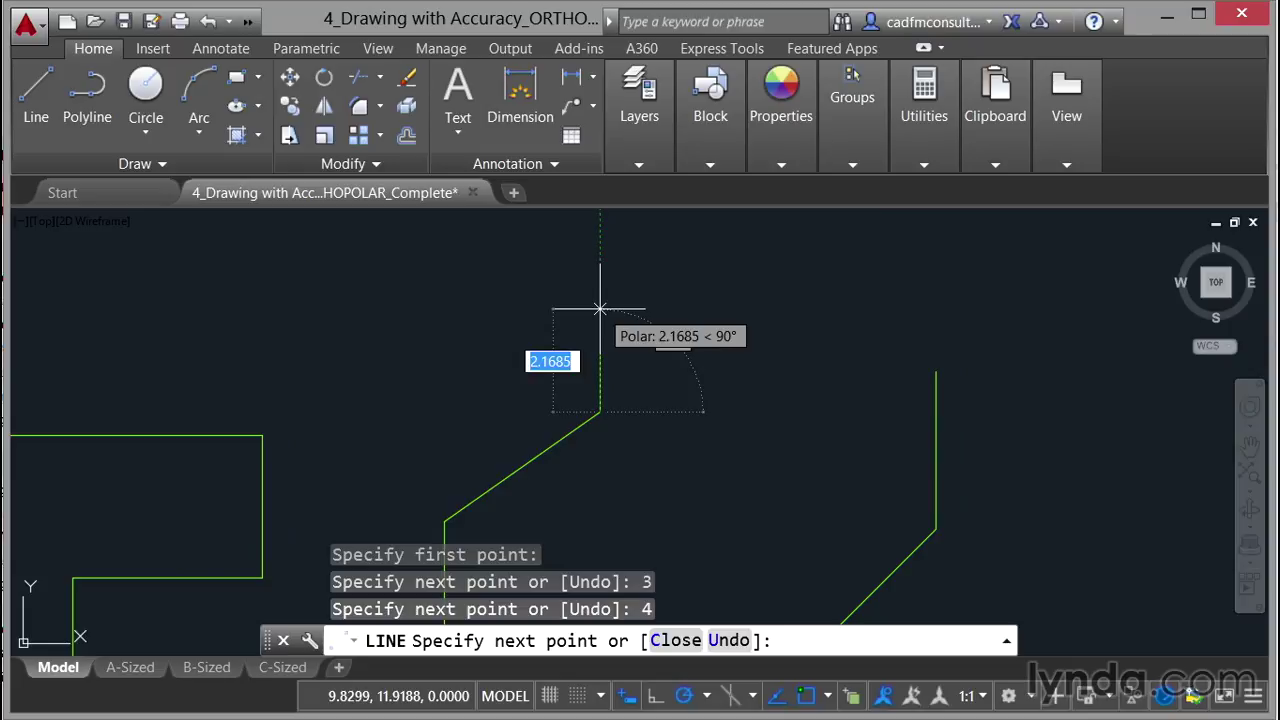
pyautogui.write('2')
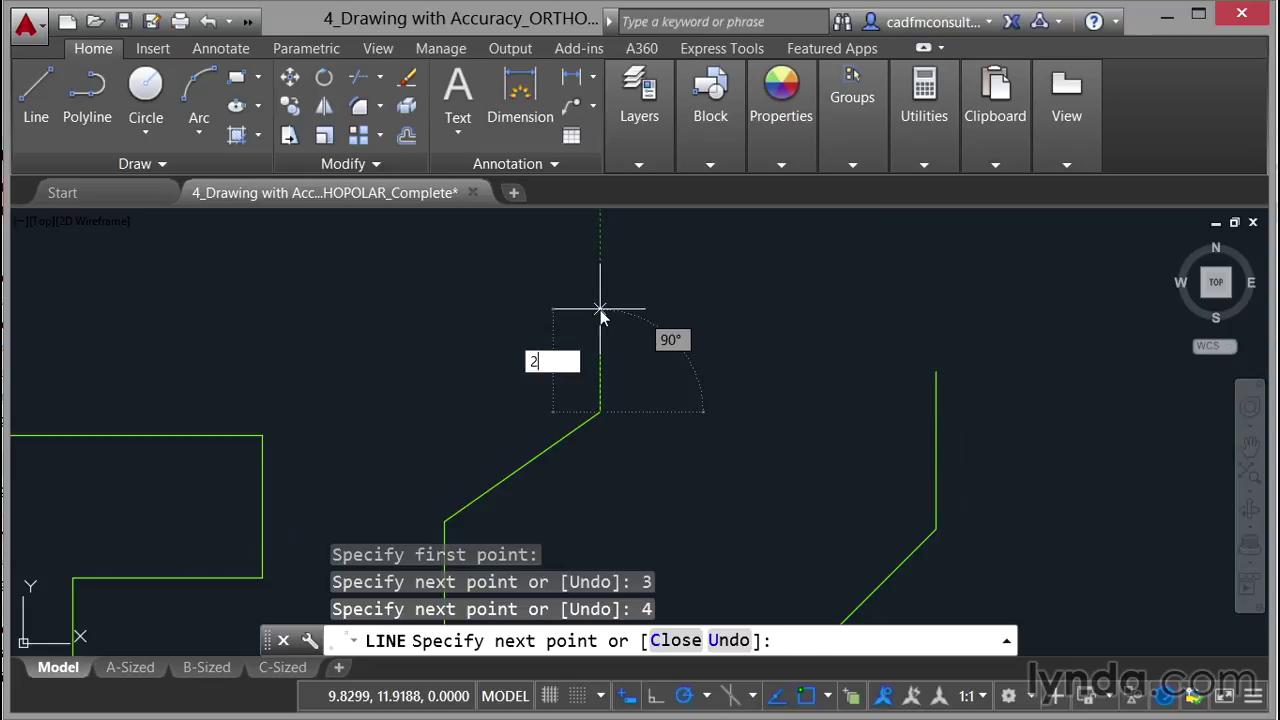
pyautogui.press('Return')
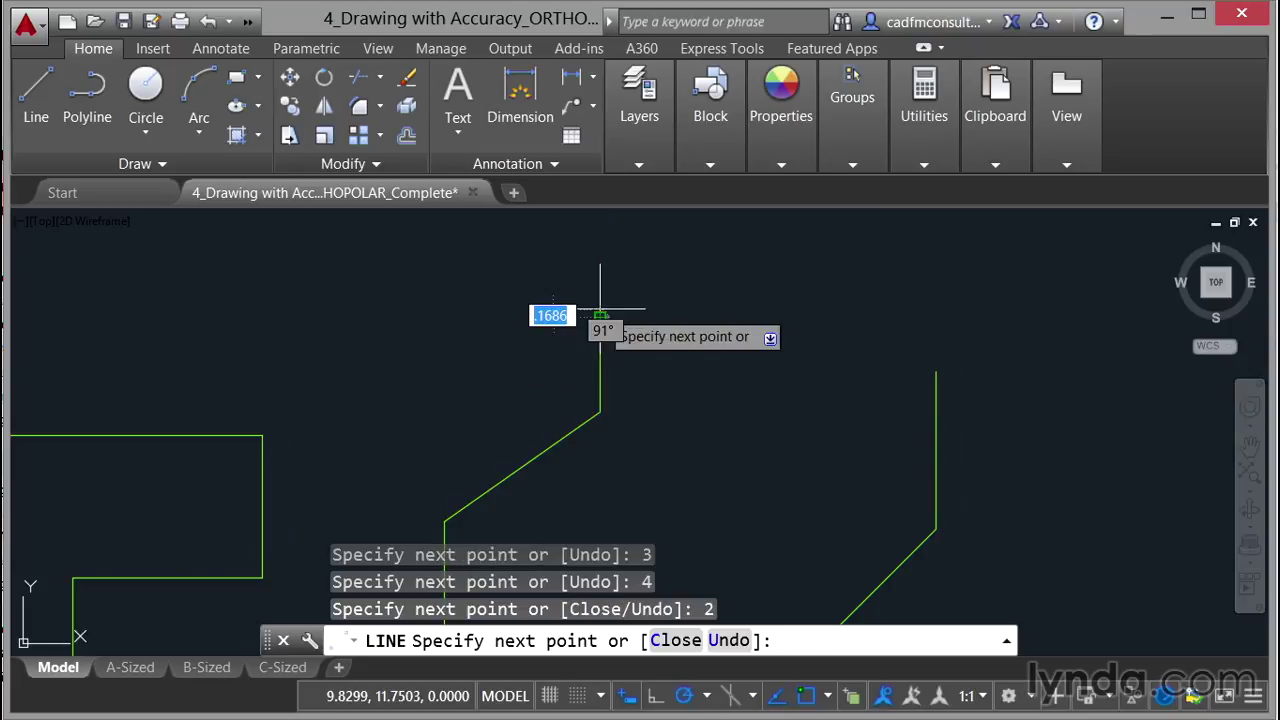
pyautogui.click(936, 318)
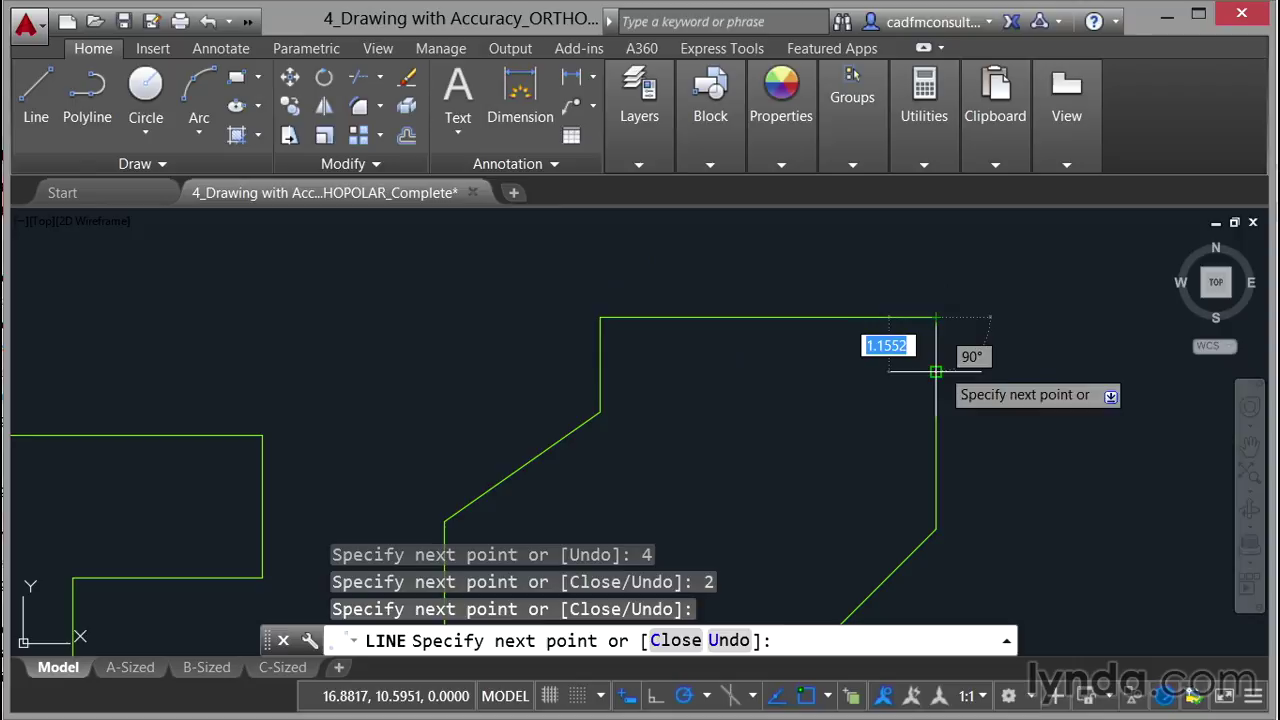
pyautogui.click(937, 369)
pyautogui.press('Return')
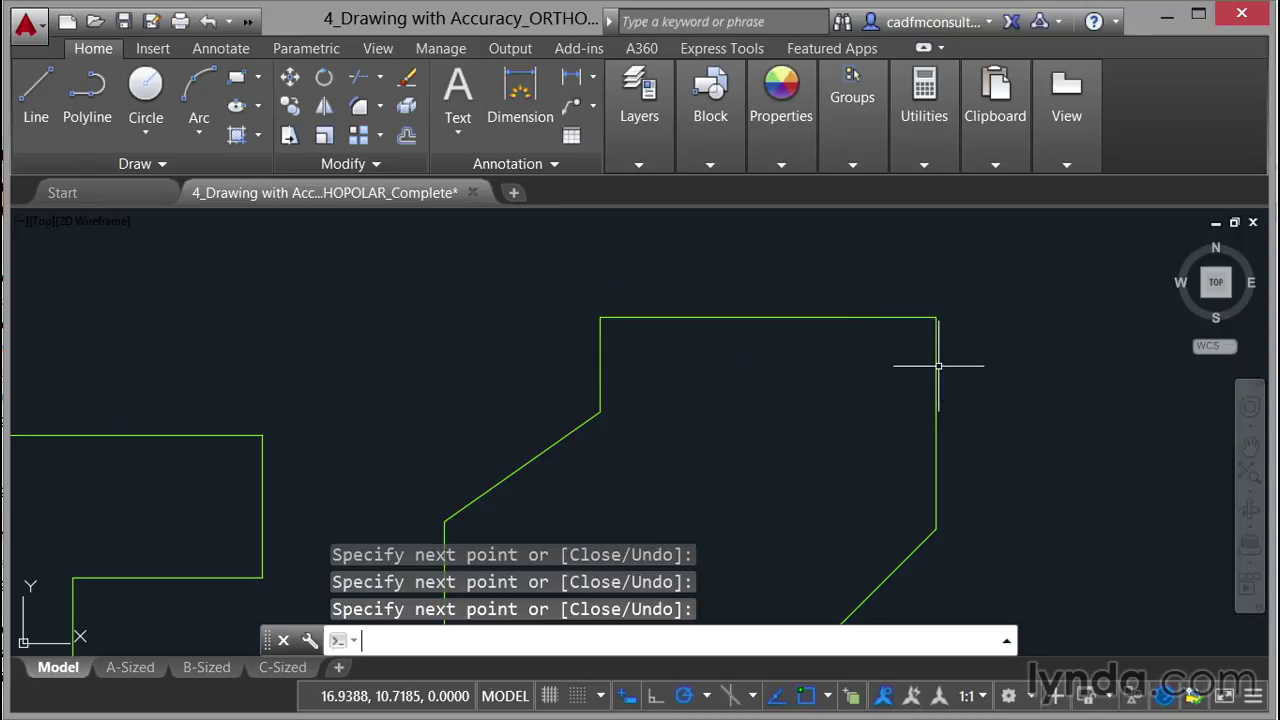
pyautogui.scroll(-2, 732, 420)
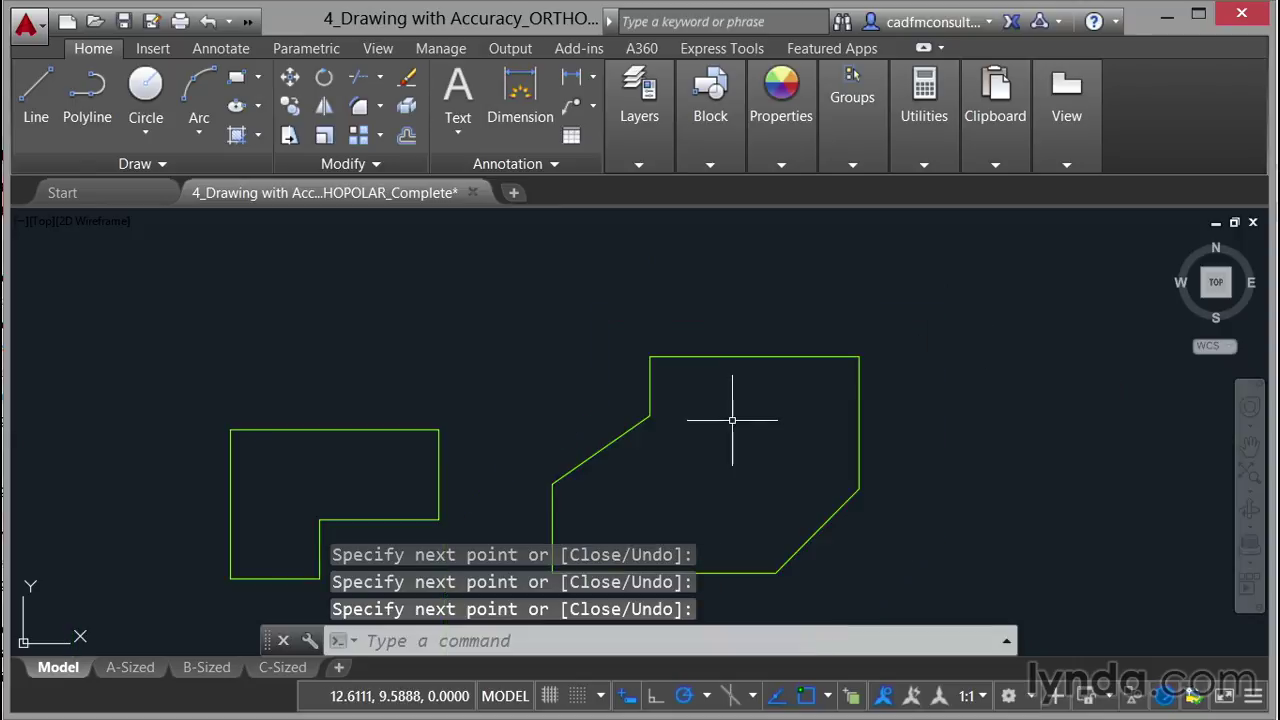